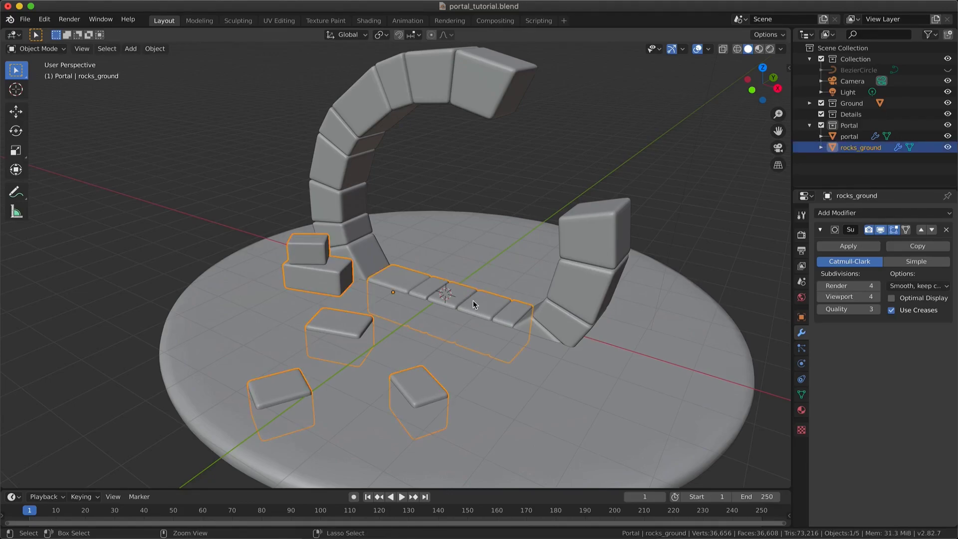
Add a Displace modifier with a new texture to the portal arch
{"action": "middle_click_drag", "start_coordinate": [528, 259], "coordinate": [499, 229]}
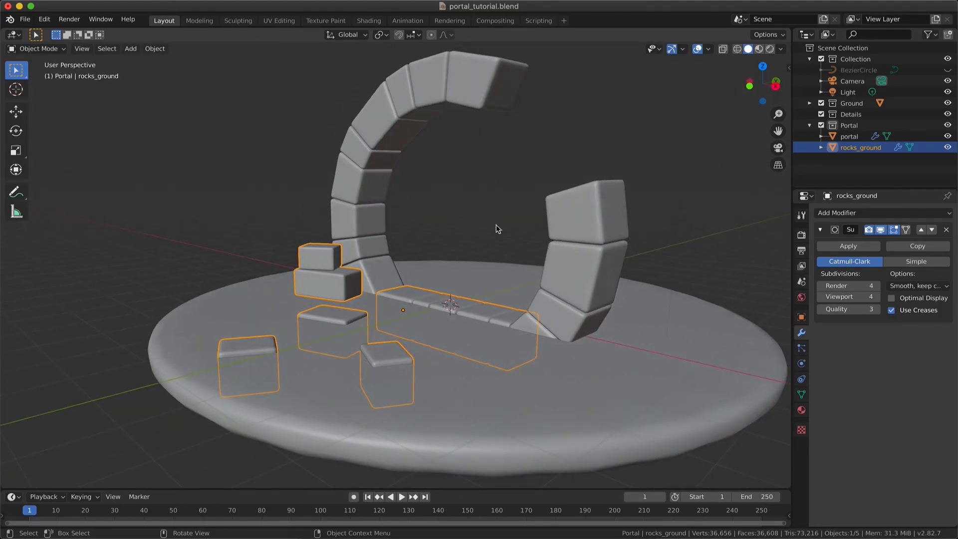
{"action": "left_click", "coordinate": [385, 160]}
{"action": "left_click", "coordinate": [839, 211]}
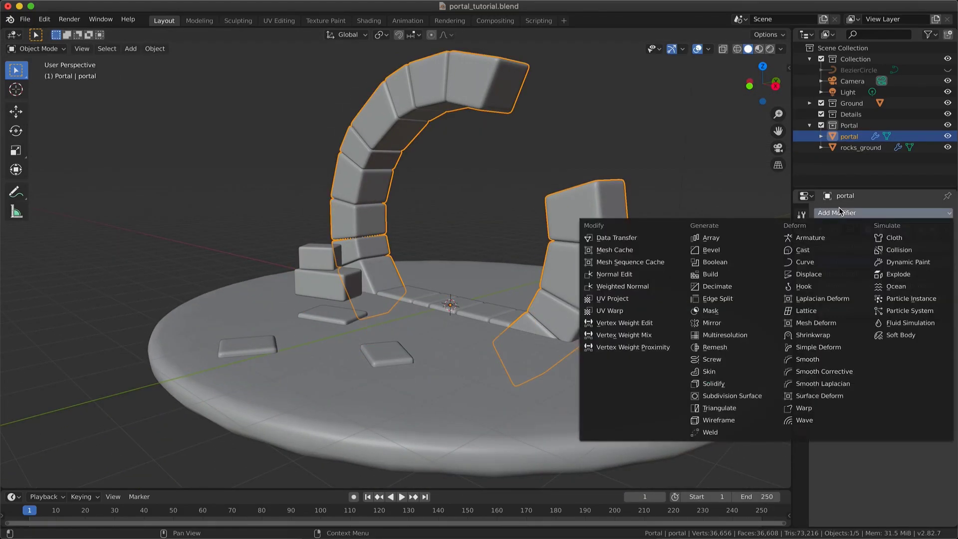
{"action": "left_click", "coordinate": [810, 274]}
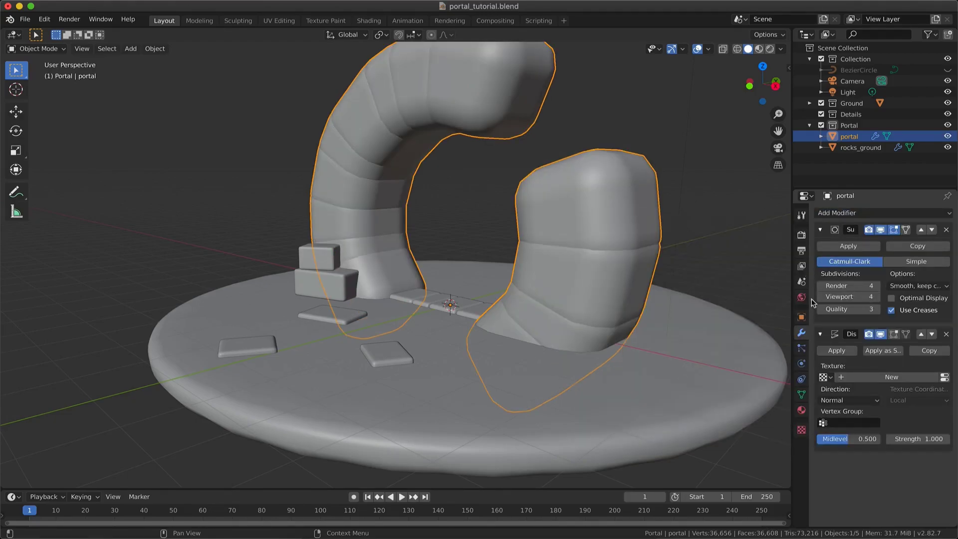
{"action": "left_click", "coordinate": [843, 377]}
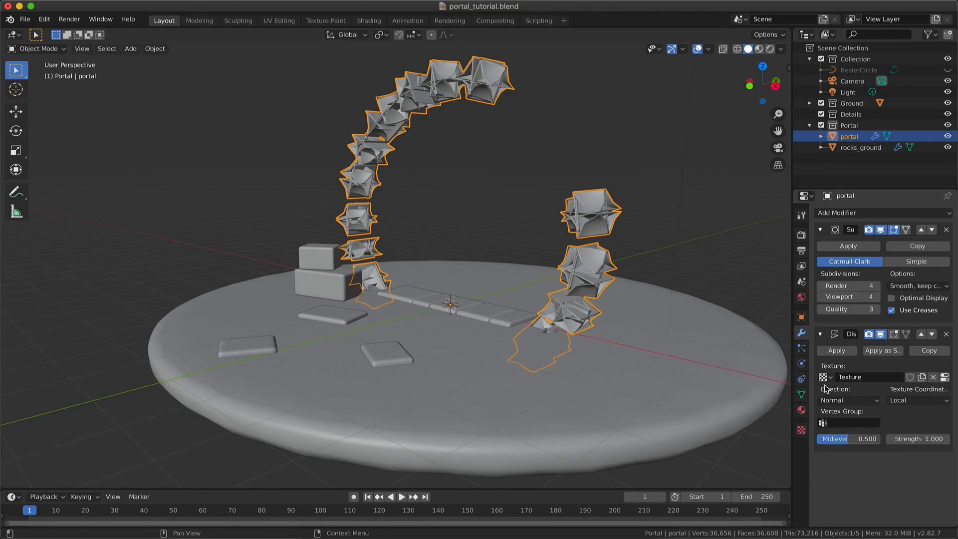
Change the displacement texture's type to Clouds and set its size to 0.65
{"action": "left_click", "coordinate": [801, 431]}
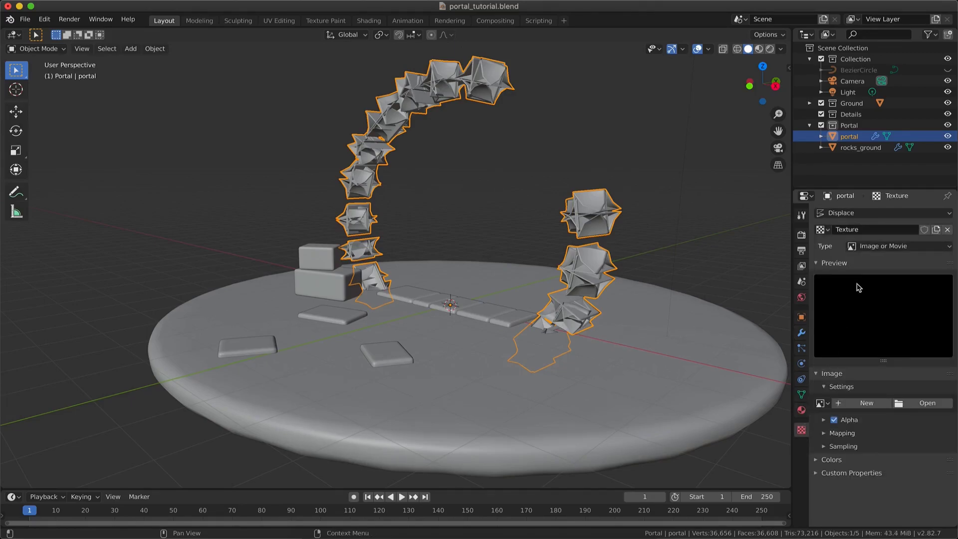
{"action": "left_click", "coordinate": [875, 248]}
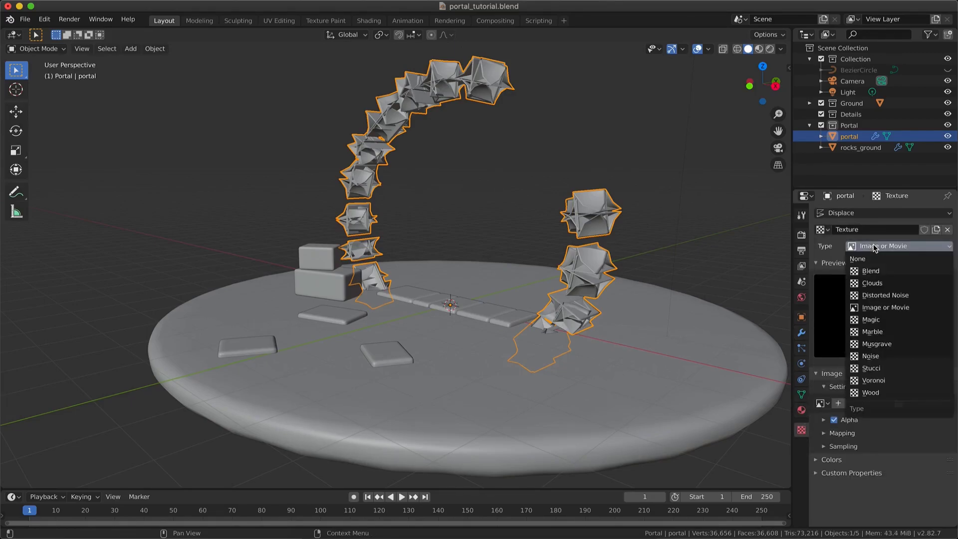
{"action": "left_click", "coordinate": [871, 283]}
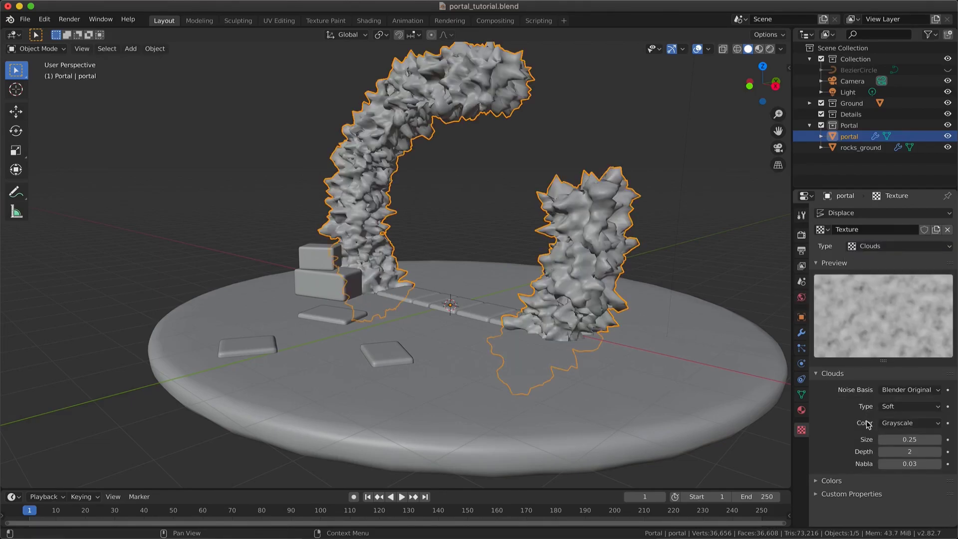
{"action": "mouse_move", "coordinate": [909, 439]}
{"action": "left_mouse_down"}
{"action": "mouse_move", "coordinate": [939, 439]}
{"action": "mouse_move", "coordinate": [907, 446]}
{"action": "left_mouse_up"}
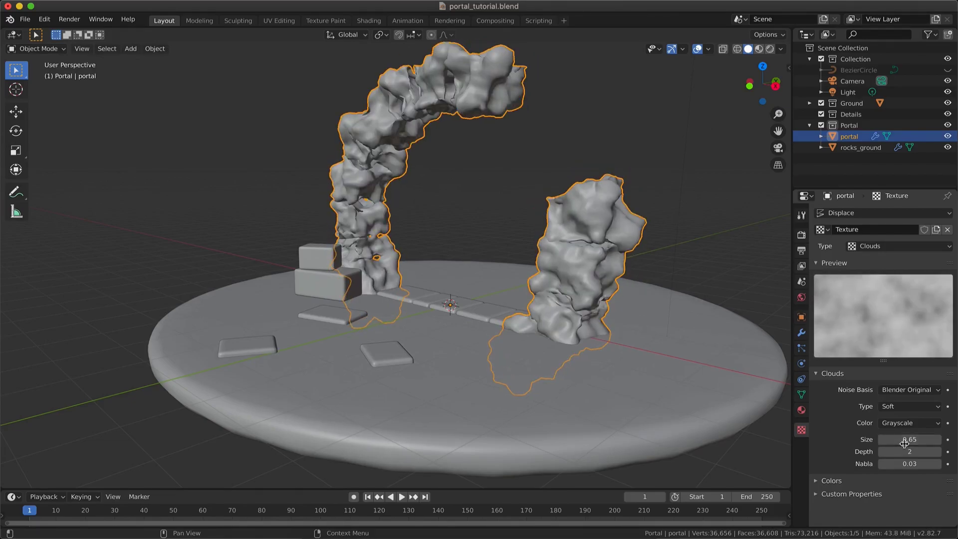
Set the strength of the portal's Displace modifier to 0.1
{"action": "left_click", "coordinate": [801, 333]}
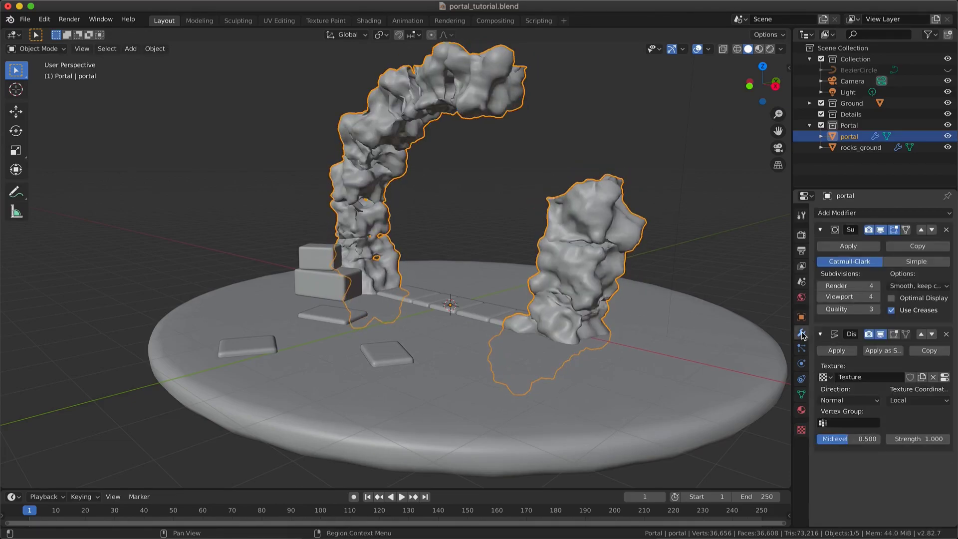
{"action": "left_click", "coordinate": [906, 440]}
{"action": "type", "text": ".1"}
{"action": "key", "text": "Return"}
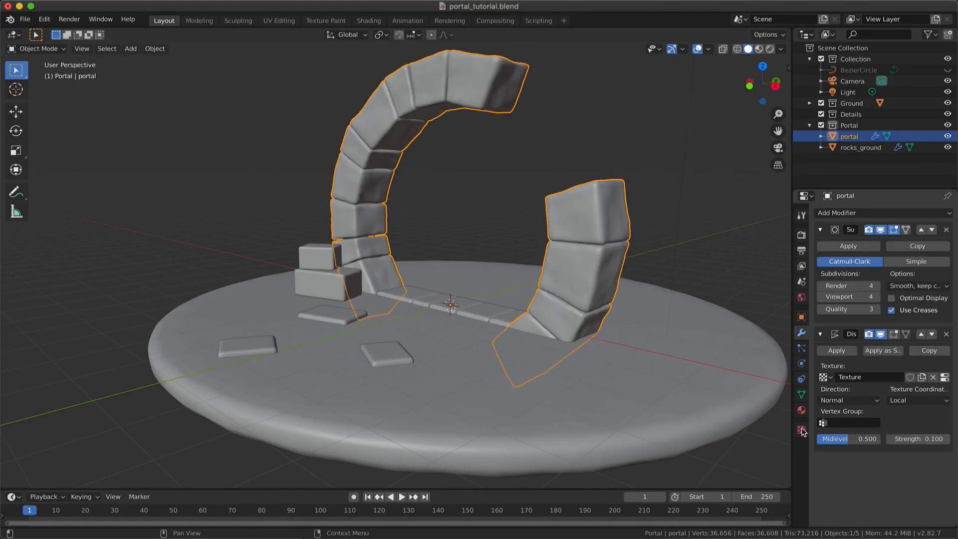
{"action": "middle_click_drag", "start_coordinate": [592, 241], "coordinate": [592, 242]}
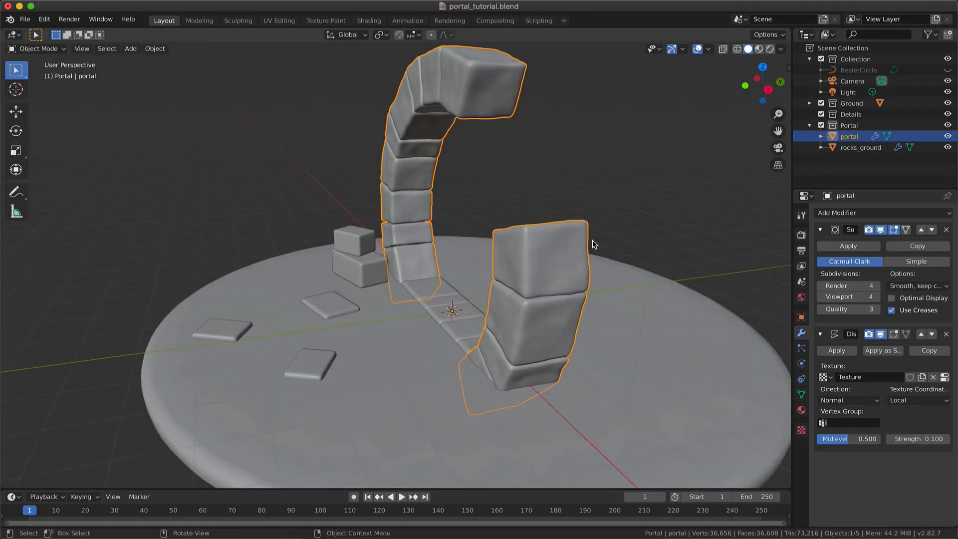
Add a Displace modifier to rocks_ground, using the portal's existing Clouds texture and a strength of 0.1
{"action": "scroll", "coordinate": [592, 241], "scroll_direction": "left", "scroll_amount": 5}
{"action": "left_click", "coordinate": [486, 312]}
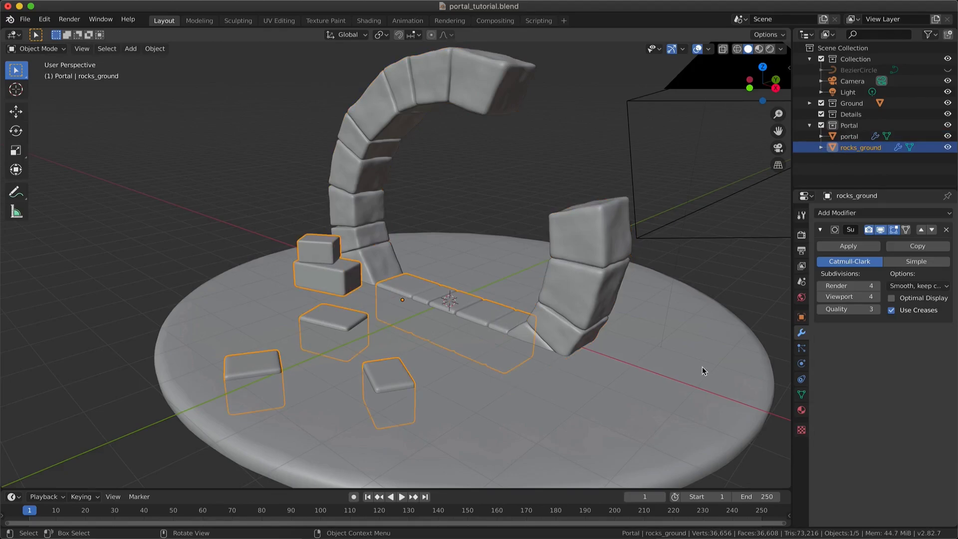
{"action": "left_click", "coordinate": [842, 209]}
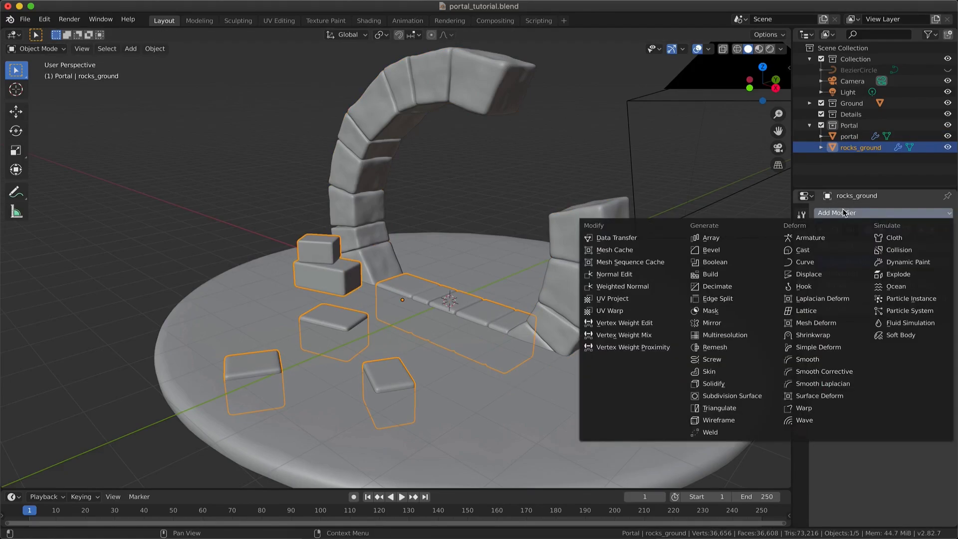
{"action": "left_click", "coordinate": [822, 311]}
{"action": "left_click", "coordinate": [825, 376]}
{"action": "left_click", "coordinate": [729, 392]}
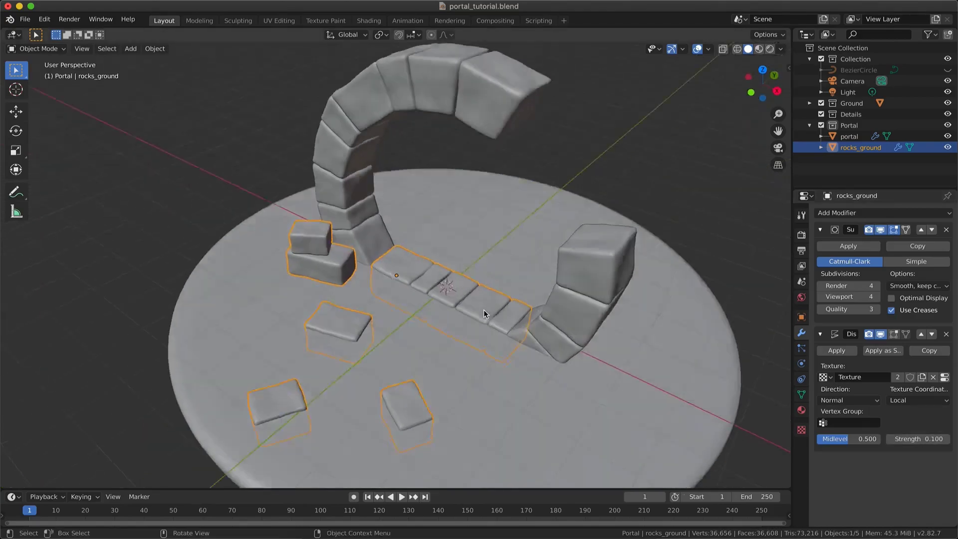
Set the texture coordinates of the Displace modifiers on rocks_ground and portal to Global
{"action": "left_click", "coordinate": [898, 400]}
{"action": "left_click", "coordinate": [871, 425]}
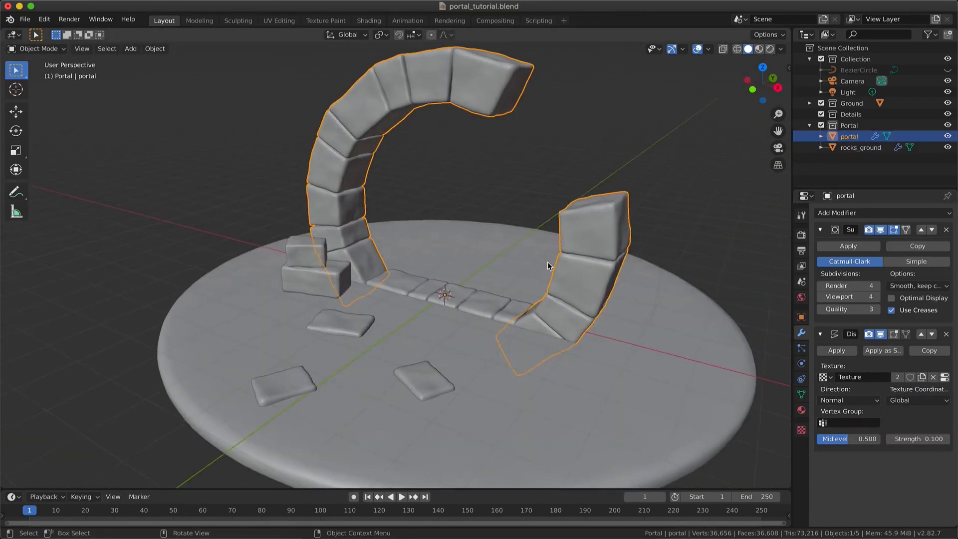
{"action": "left_click", "coordinate": [370, 340]}
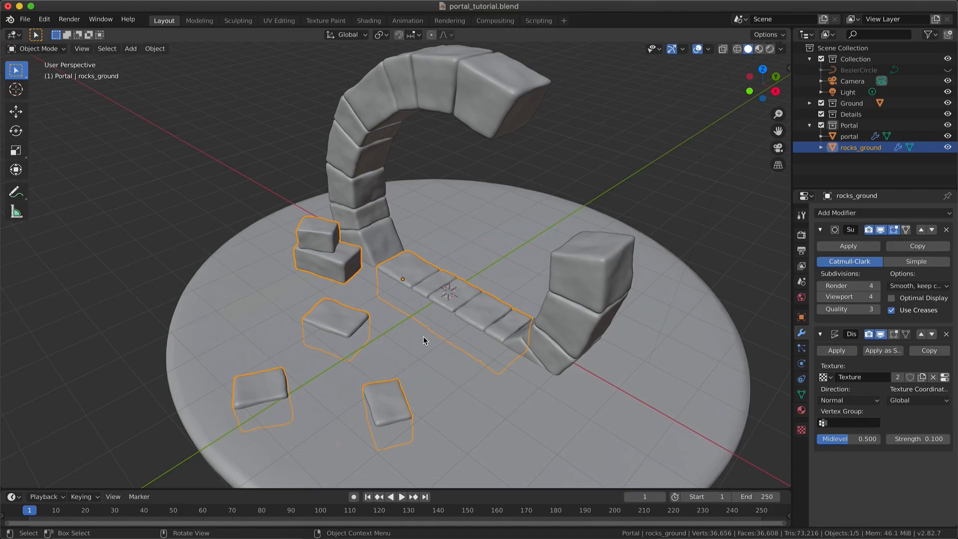
Apply the Subdivision Surface and Displace modifiers on the portal arch
{"action": "left_click", "coordinate": [438, 86]}
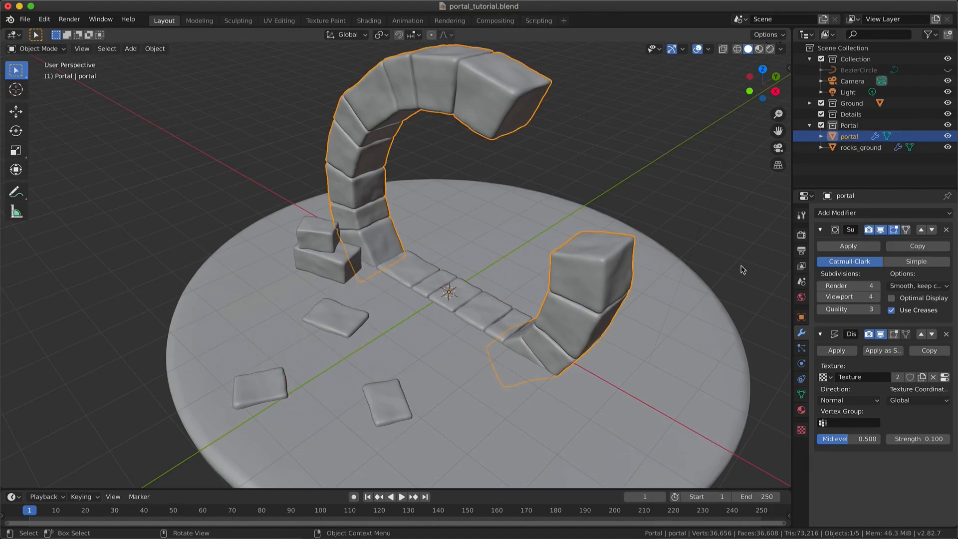
{"action": "left_click", "coordinate": [830, 245]}
{"action": "left_click", "coordinate": [832, 247]}
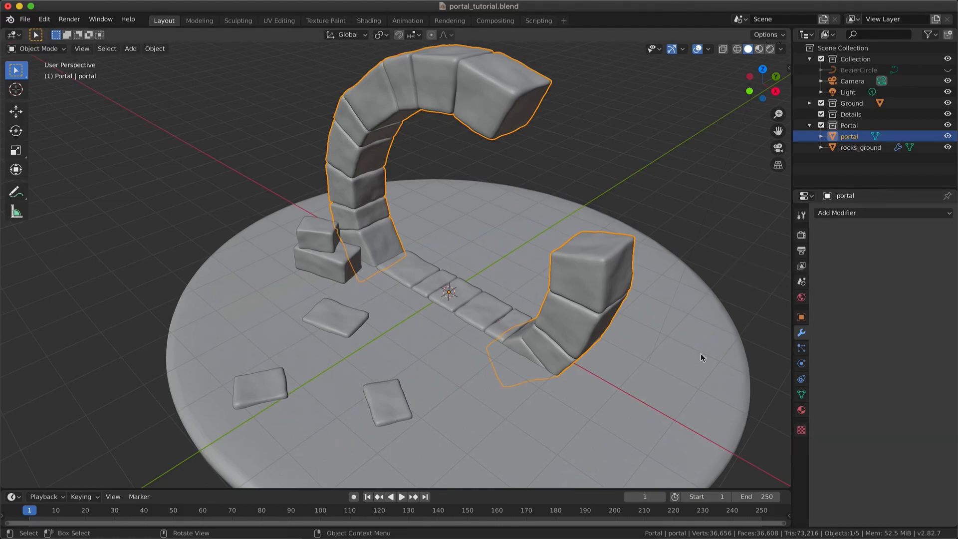
Apply the Subdivision Surface and Displace modifiers on rocks_ground
{"action": "left_click", "coordinate": [442, 303]}
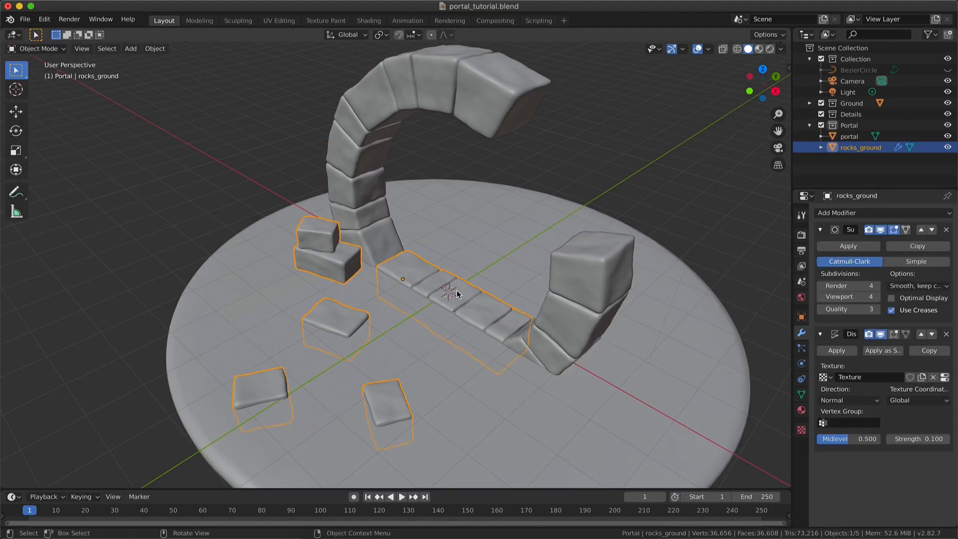
{"action": "left_click", "coordinate": [832, 246]}
{"action": "left_click", "coordinate": [836, 246]}
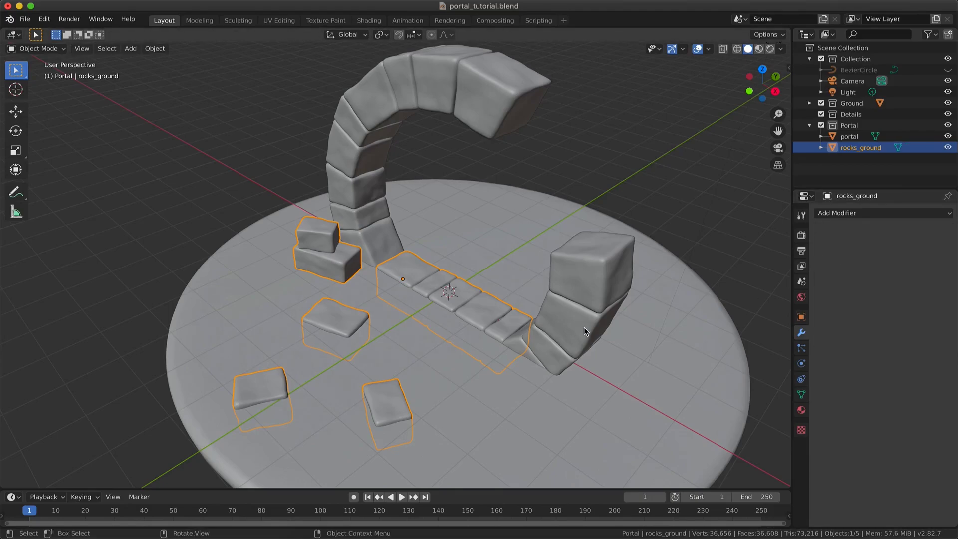
Select the portal arch and enter Edit Mode on its mesh
{"action": "scroll", "coordinate": [583, 327], "scroll_direction": "up", "scroll_amount": 5}
{"action": "scroll", "coordinate": [584, 327], "scroll_direction": "left", "scroll_amount": 2}
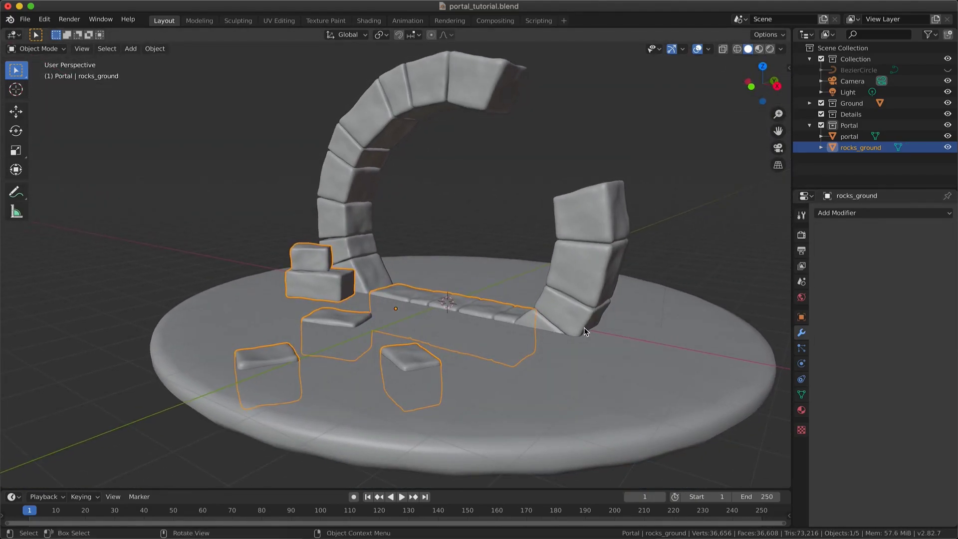
{"action": "scroll", "coordinate": [584, 327], "scroll_direction": "up", "scroll_amount": 5}
{"action": "left_click", "coordinate": [345, 160]}
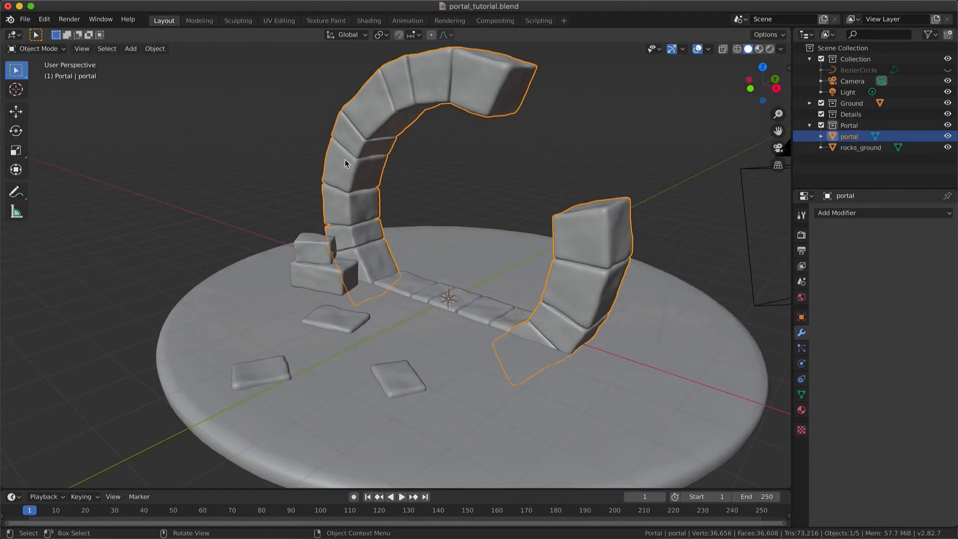
{"action": "scroll", "coordinate": [412, 184], "scroll_direction": "up", "scroll_amount": 4}
{"action": "scroll", "coordinate": [414, 186], "scroll_direction": "up", "scroll_amount": 5}
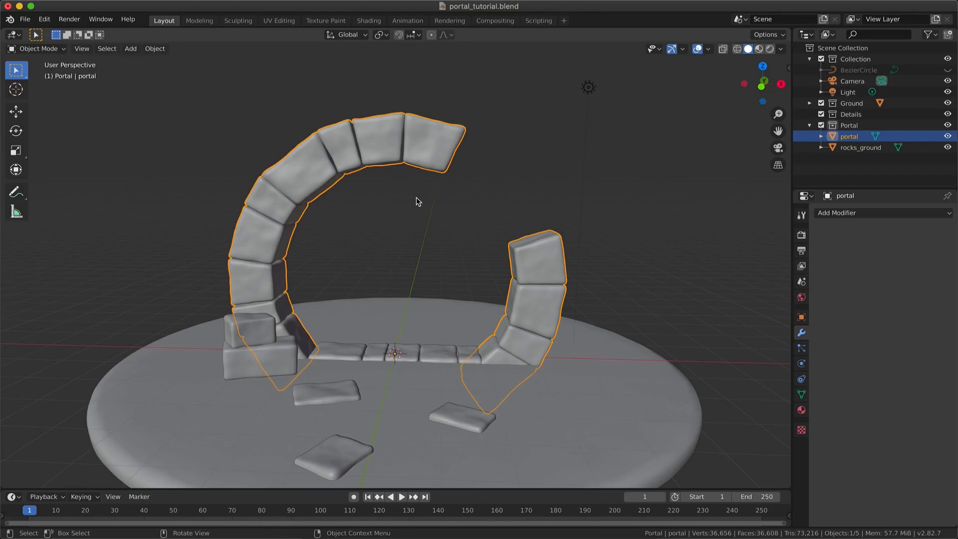
{"action": "key", "text": "Tab"}
{"action": "scroll", "coordinate": [416, 196], "scroll_direction": "down", "scroll_amount": 5}
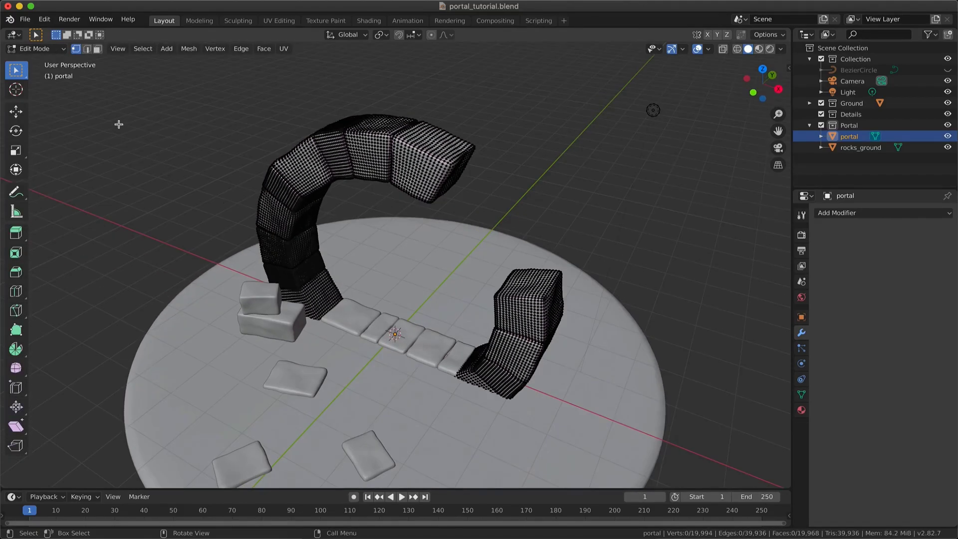
Enable proportional editing, keeping the Smooth falloff
{"action": "left_click", "coordinate": [435, 37]}
{"action": "left_click", "coordinate": [451, 36]}
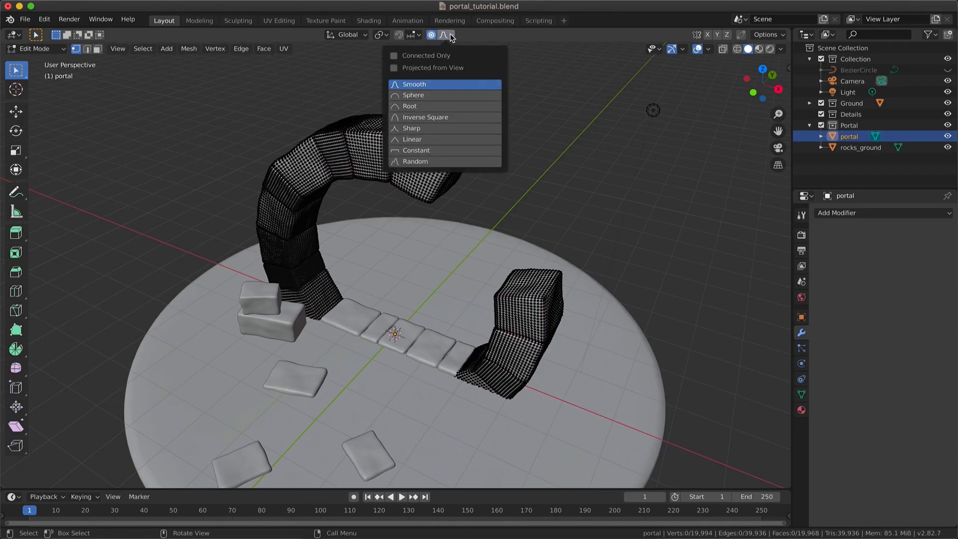
{"action": "left_click", "coordinate": [451, 36]}
Try to move a vertex on the arch's upper end stone using proportional editing with a size of 1.00
{"action": "scroll", "coordinate": [411, 224], "scroll_direction": "up", "scroll_amount": 3}
{"action": "scroll", "coordinate": [411, 224], "scroll_direction": "up", "scroll_amount": 5}
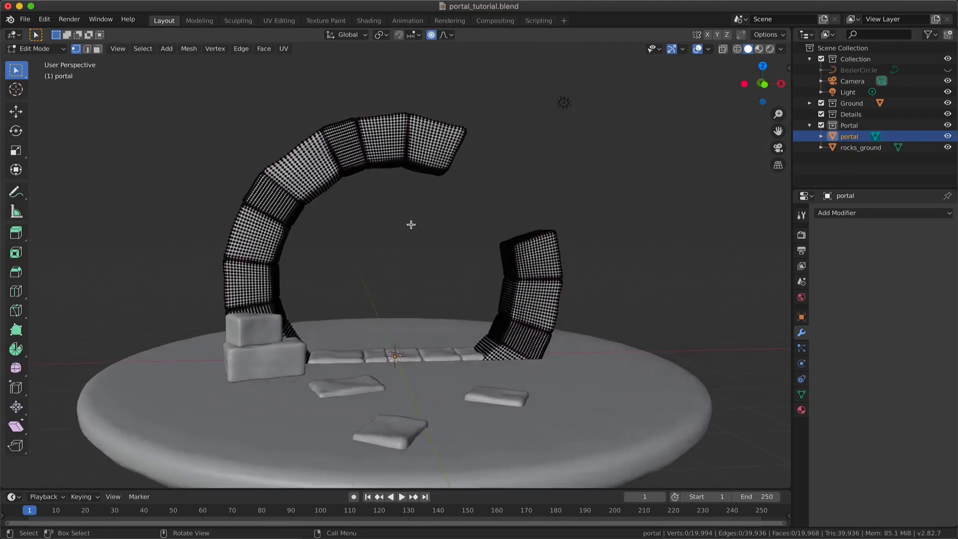
{"action": "scroll", "coordinate": [411, 225], "scroll_direction": "down", "scroll_amount": 3}
{"action": "scroll", "coordinate": [411, 224], "scroll_direction": "up", "scroll_amount": 4, "text": "ctrl"}
{"action": "scroll", "coordinate": [410, 224], "scroll_direction": "right", "scroll_amount": 3}
{"action": "scroll", "coordinate": [410, 225], "scroll_direction": "right", "scroll_amount": 2}
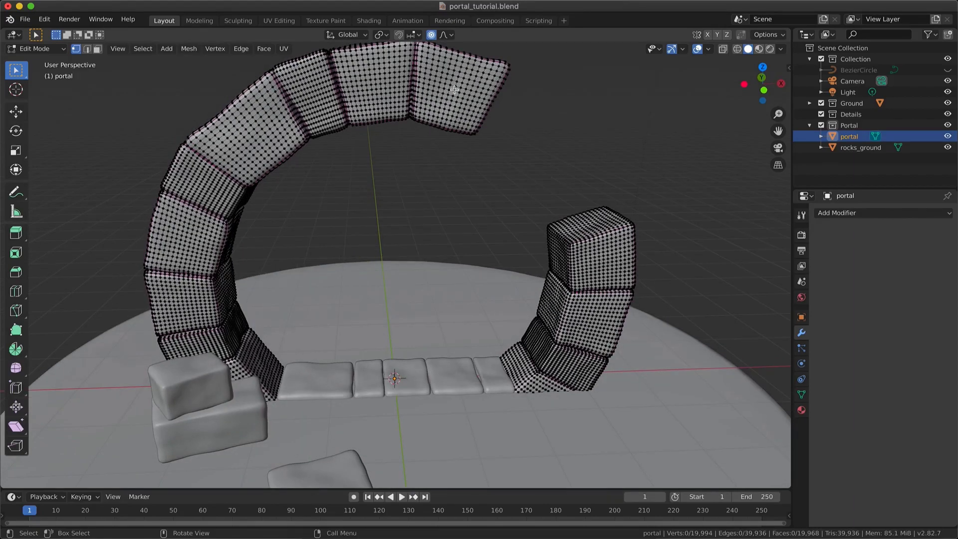
{"action": "key", "text": "g"}
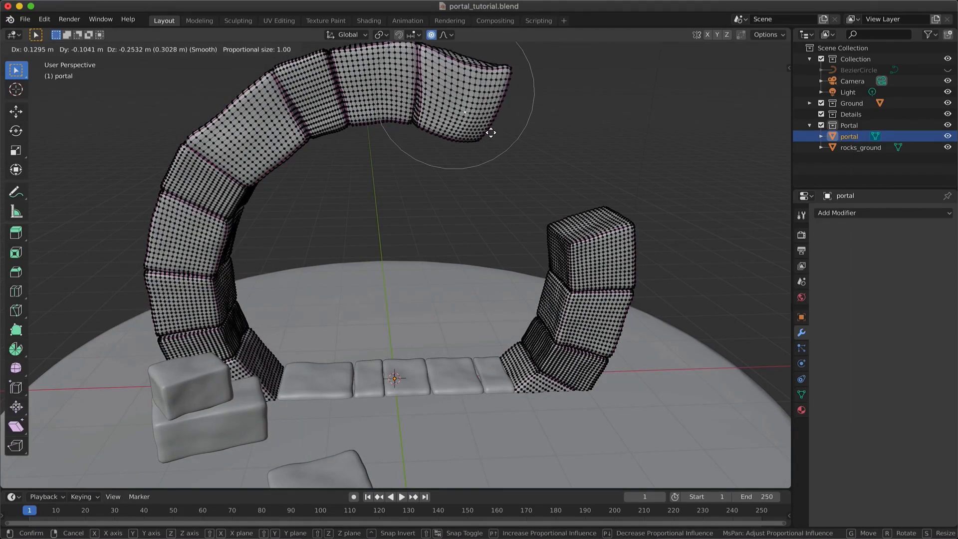
{"action": "left_click", "coordinate": [494, 138]}
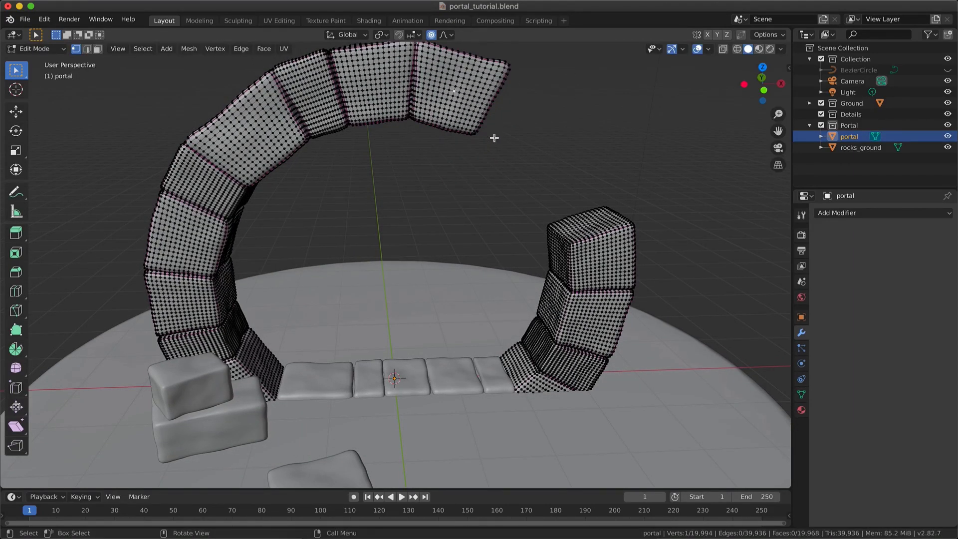
Try to move a vertex on a lower stone of the arch's taller side along X with proportional size 0.92
{"action": "scroll", "coordinate": [494, 138], "scroll_direction": "up", "scroll_amount": 5}
{"action": "scroll", "coordinate": [494, 138], "scroll_direction": "right", "scroll_amount": 5}
{"action": "scroll", "coordinate": [494, 138], "scroll_direction": "down", "scroll_amount": 6}
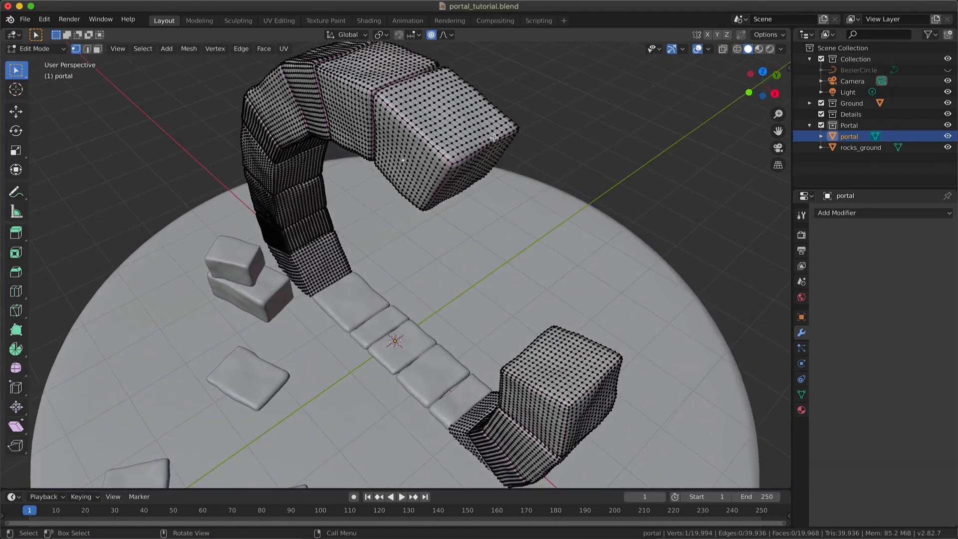
{"action": "scroll", "coordinate": [494, 137], "scroll_direction": "up", "scroll_amount": 4}
{"action": "left_click", "coordinate": [221, 292]}
{"action": "scroll", "coordinate": [284, 278], "scroll_direction": "up", "scroll_amount": 4}
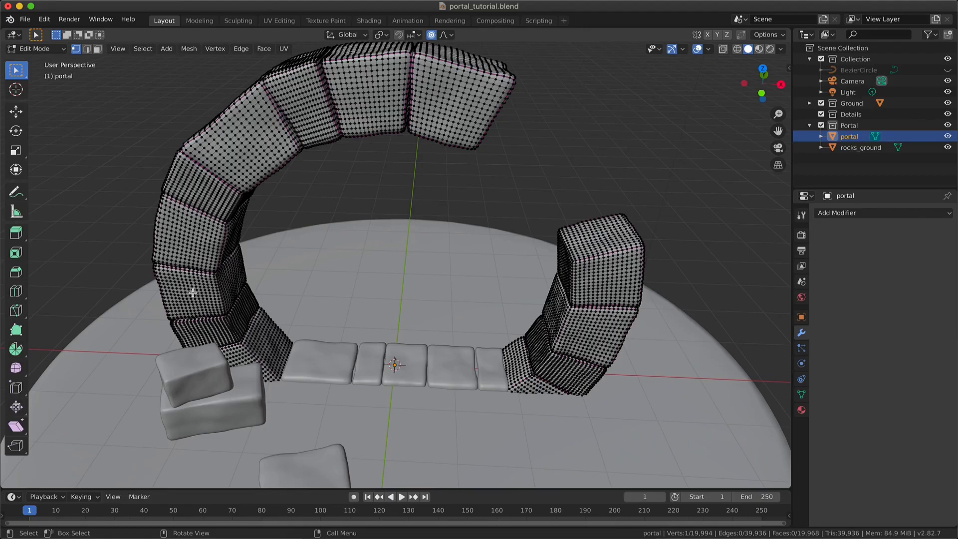
{"action": "scroll", "coordinate": [211, 294], "scroll_direction": "left", "scroll_amount": 5}
{"action": "scroll", "coordinate": [211, 295], "scroll_direction": "down", "scroll_amount": 3}
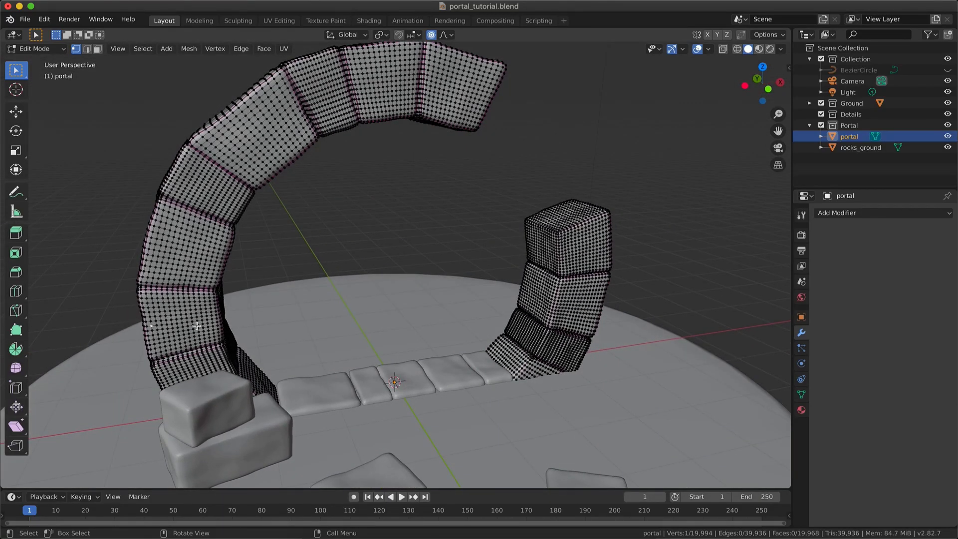
{"action": "key", "text": "g"}
{"action": "key", "text": "x"}
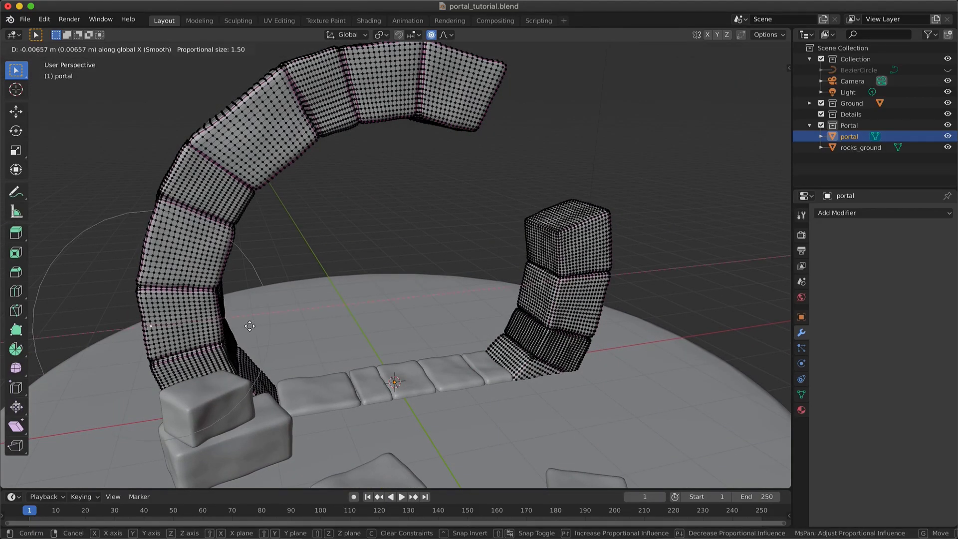
{"action": "scroll", "coordinate": [246, 326], "scroll_direction": "up", "scroll_amount": 5}
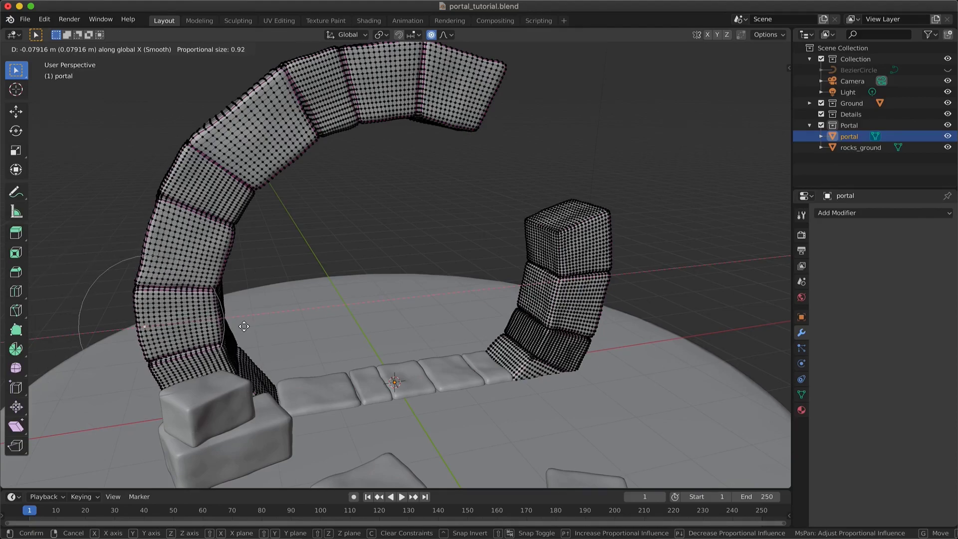
{"action": "key", "text": "Escape"}
Limit proportional editing to connected geometry and try moving the vertex on the taller side's third stone freely
{"action": "left_click", "coordinate": [450, 35]}
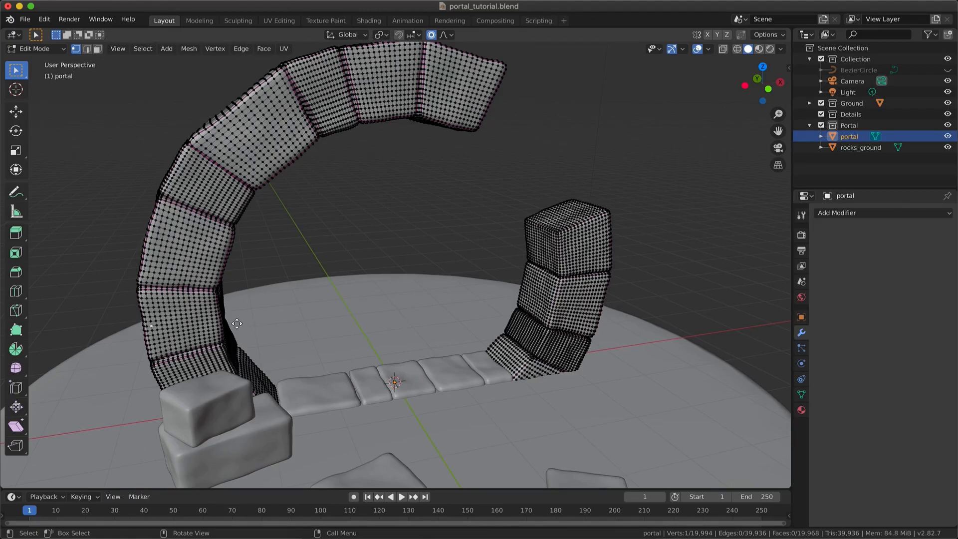
{"action": "key", "text": "g"}
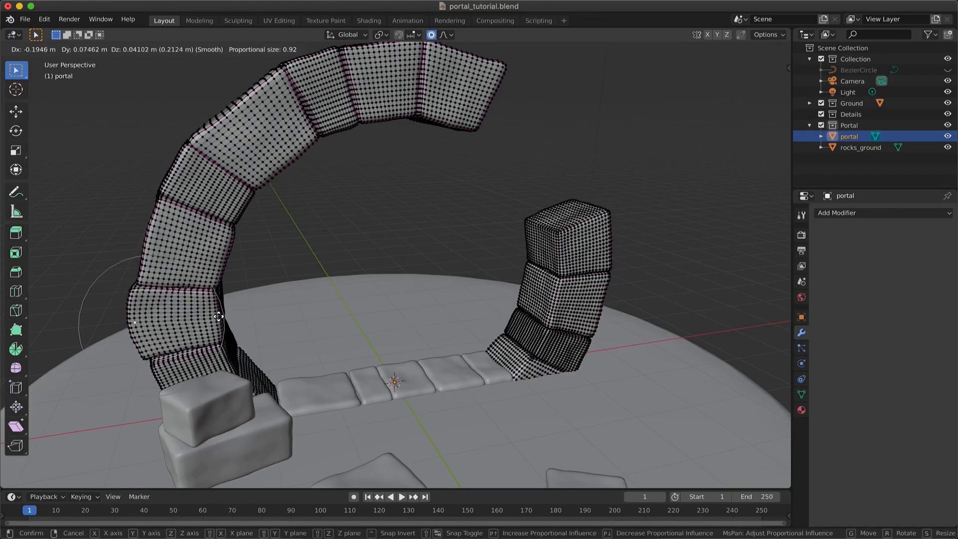
{"action": "right_click", "coordinate": [218, 316]}
Move vertices on the taller side's third stone along X and along Y using proportional editing
{"action": "scroll", "coordinate": [219, 316], "scroll_direction": "left", "scroll_amount": 10}
{"action": "scroll", "coordinate": [219, 317], "scroll_direction": "right", "scroll_amount": 10}
{"action": "key", "text": "g"}
{"action": "key", "text": "x"}
{"action": "scroll", "coordinate": [246, 308], "scroll_direction": "down", "scroll_amount": 4}
{"action": "left_click", "coordinate": [240, 309]}
{"action": "scroll", "coordinate": [240, 310], "scroll_direction": "left", "scroll_amount": 10}
{"action": "key", "text": "g"}
{"action": "key", "text": "y"}
{"action": "left_click", "coordinate": [255, 308]}
Move further vertices on the taller side's third stone along Y, one by about -0.08 m with proportional size 0.99
{"action": "left_click", "coordinate": [387, 262]}
{"action": "key", "text": "g"}
{"action": "key", "text": "y"}
{"action": "left_click", "coordinate": [352, 258]}
{"action": "scroll", "coordinate": [353, 259], "scroll_direction": "left", "scroll_amount": 10}
{"action": "left_click", "coordinate": [499, 348]}
{"action": "key", "text": "KP_Decimal"}
{"action": "scroll", "coordinate": [531, 334], "scroll_direction": "down", "scroll_amount": 5}
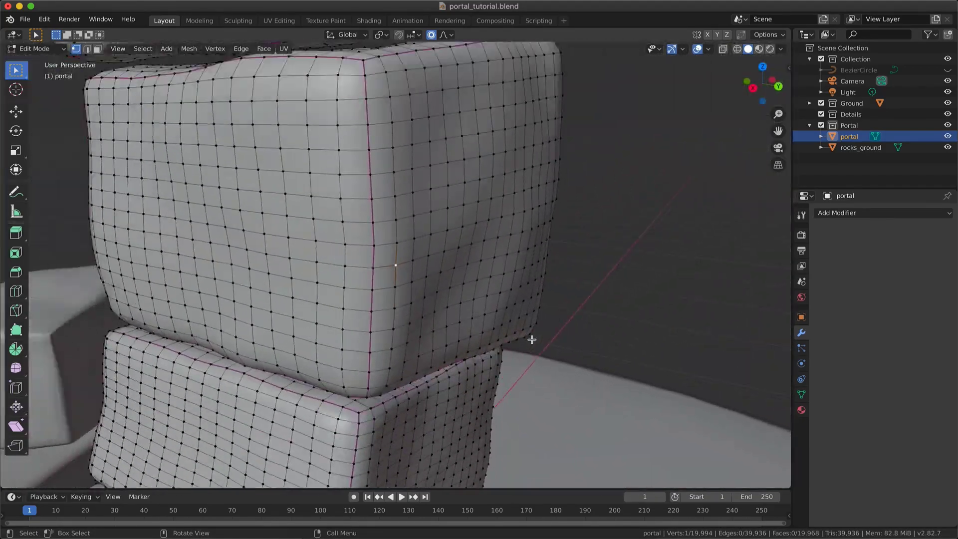
{"action": "scroll", "coordinate": [532, 340], "scroll_direction": "down", "scroll_amount": 5}
{"action": "scroll", "coordinate": [532, 340], "scroll_direction": "left", "scroll_amount": 8}
{"action": "scroll", "coordinate": [439, 267], "scroll_direction": "right", "scroll_amount": 5}
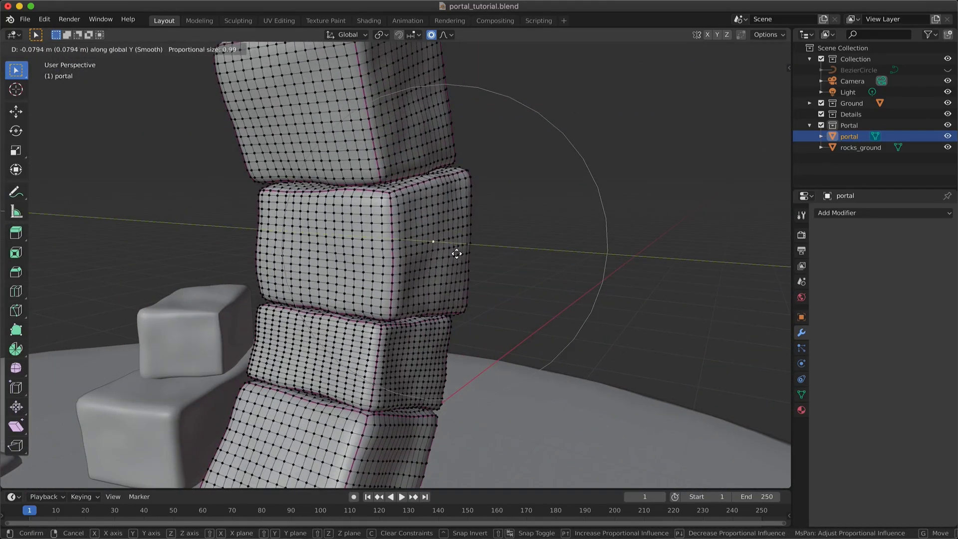
{"action": "left_click", "coordinate": [456, 254]}
Add another vertex of the third stone to the selection and move the selected vertices along Y
{"action": "scroll", "coordinate": [458, 252], "scroll_direction": "up", "scroll_amount": 8}
{"action": "left_click", "coordinate": [483, 199], "text": "shift"}
{"action": "key", "text": "g"}
{"action": "key", "text": "y"}
{"action": "left_click", "coordinate": [536, 224]}
Select a vertex on another part of the third stone and move it about -0.1 m along Y with proportional size 0.988
{"action": "scroll", "coordinate": [537, 225], "scroll_direction": "down", "scroll_amount": 10}
{"action": "left_click", "coordinate": [382, 233], "text": "shift"}
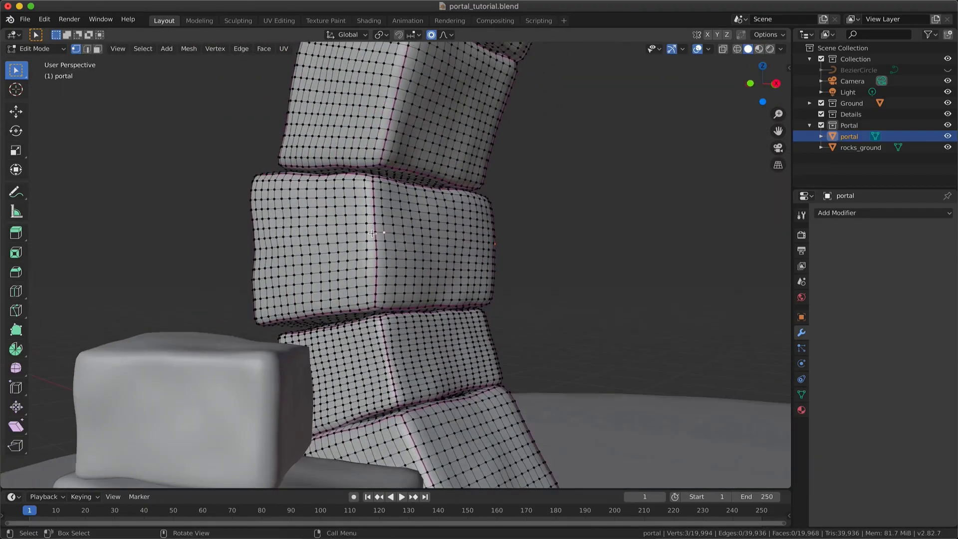
{"action": "left_click", "coordinate": [294, 337]}
{"action": "scroll", "coordinate": [294, 337], "scroll_direction": "right", "scroll_amount": 10}
{"action": "left_click", "coordinate": [362, 219]}
{"action": "key", "text": "g"}
{"action": "key", "text": "y"}
{"action": "left_click", "coordinate": [379, 227]}
Move a side vertex and an upper corner vertex of the third stone along X, the corner with proportional size 0.73
{"action": "scroll", "coordinate": [399, 240], "scroll_direction": "left", "scroll_amount": 10}
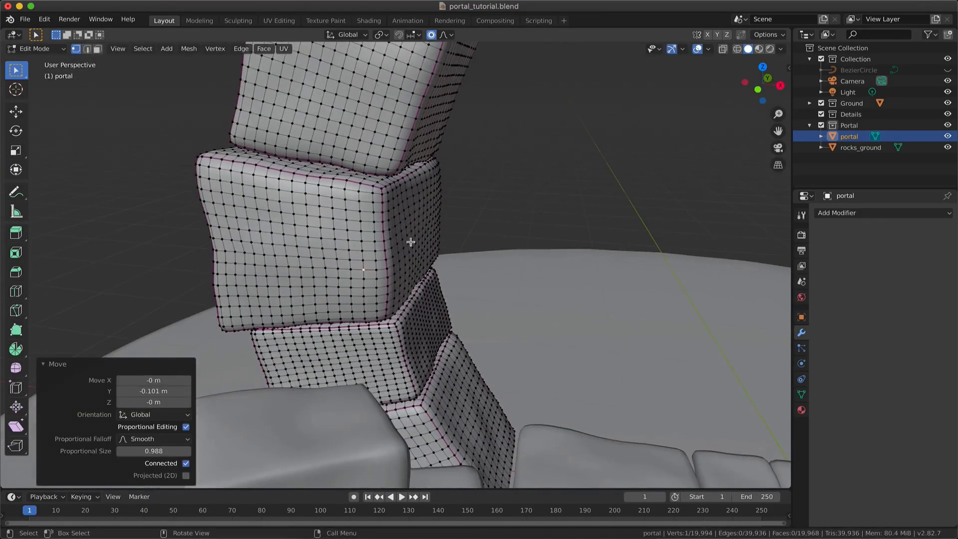
{"action": "left_click", "coordinate": [423, 252]}
{"action": "key", "text": "g"}
{"action": "key", "text": "x"}
{"action": "left_click", "coordinate": [494, 254]}
{"action": "scroll", "coordinate": [494, 254], "scroll_direction": "right", "scroll_amount": 5}
{"action": "left_click", "coordinate": [411, 180]}
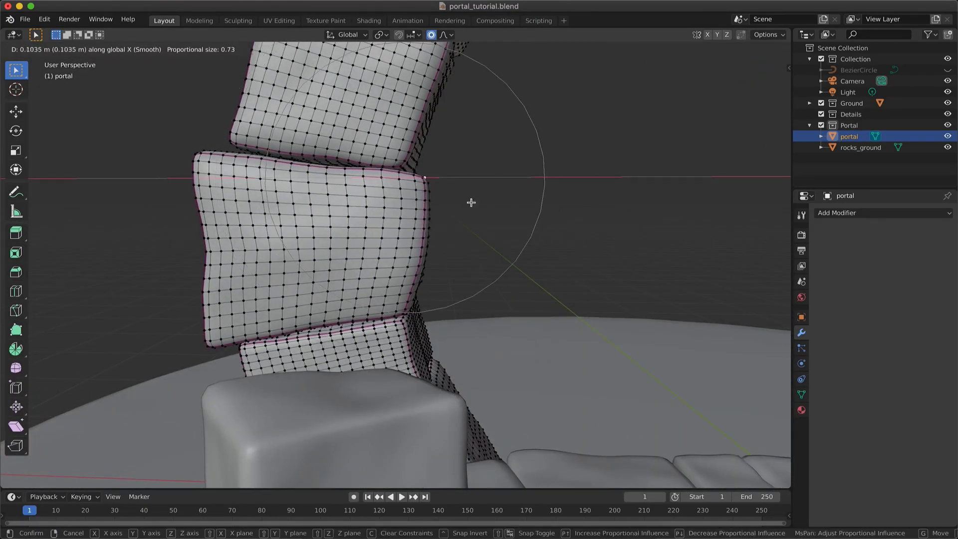
{"action": "left_click", "coordinate": [479, 199]}
Raise a vertex on the large stone of the arch's upper curve about 0.11 m along Z with proportional size 1.18
{"action": "scroll", "coordinate": [487, 195], "scroll_direction": "up", "scroll_amount": 10}
{"action": "key", "text": "Tab"}
{"action": "scroll", "coordinate": [502, 200], "scroll_direction": "down", "scroll_amount": 10, "text": "ctrl"}
{"action": "scroll", "coordinate": [502, 200], "scroll_direction": "down", "scroll_amount": 10}
{"action": "key", "text": "Tab"}
{"action": "scroll", "coordinate": [501, 197], "scroll_direction": "up", "scroll_amount": 10}
{"action": "scroll", "coordinate": [500, 197], "scroll_direction": "right", "scroll_amount": 10}
{"action": "left_click", "coordinate": [513, 198]}
{"action": "scroll", "coordinate": [513, 197], "scroll_direction": "left", "scroll_amount": 10}
{"action": "left_click", "coordinate": [357, 195]}
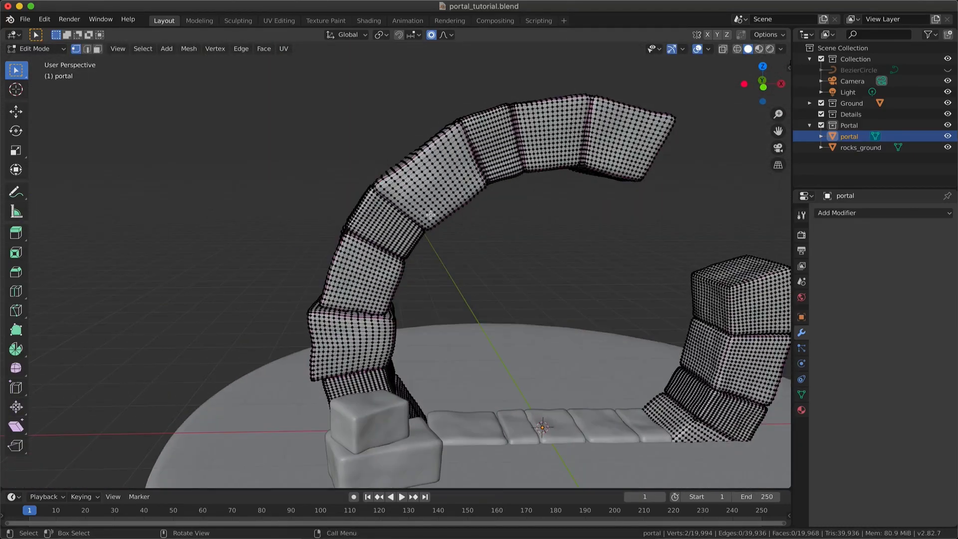
{"action": "key", "text": "g"}
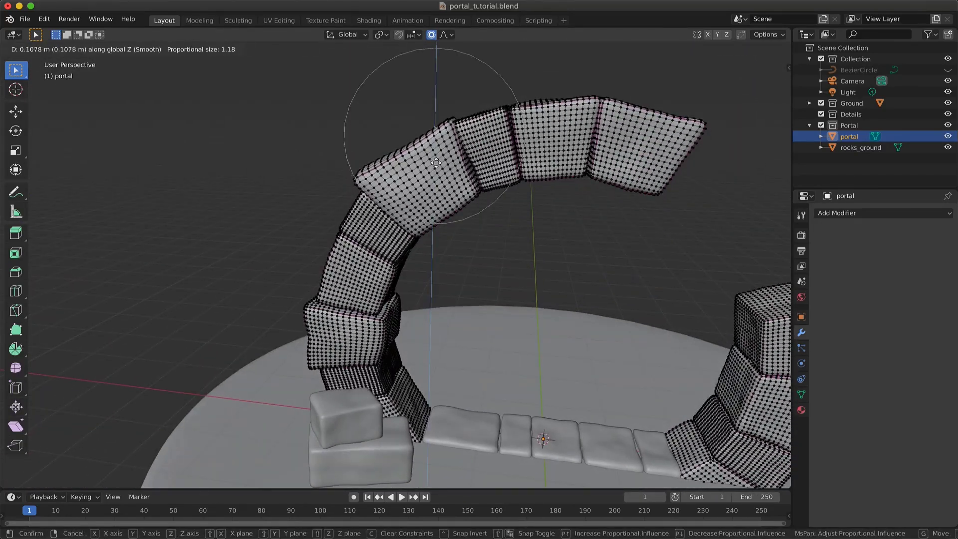
{"action": "left_click", "coordinate": [443, 113]}
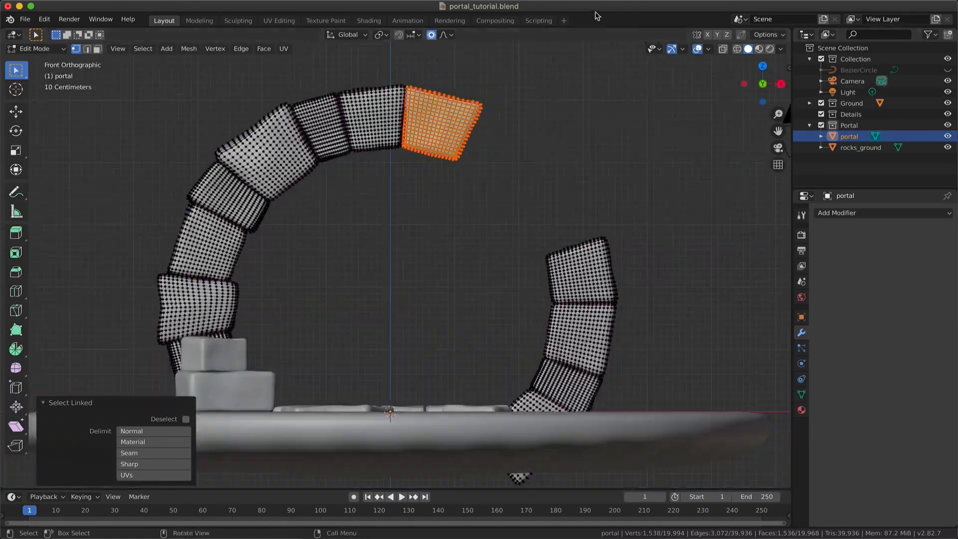
Scale the arch's end stone along Z and scale edge loops around the shorter side's three upper stones with proportional editing
{"action": "key", "text": "s"}
{"action": "key", "text": "z"}
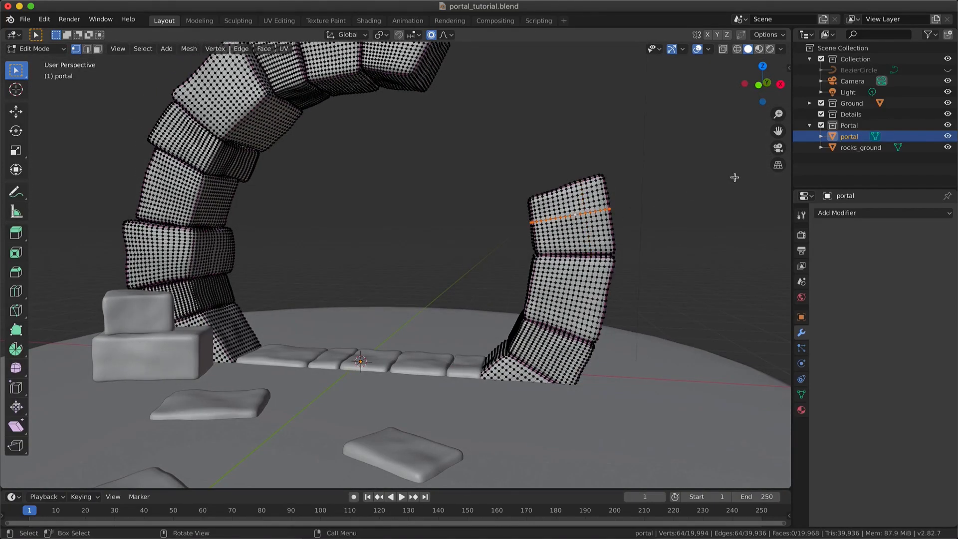
{"action": "key", "text": "s"}
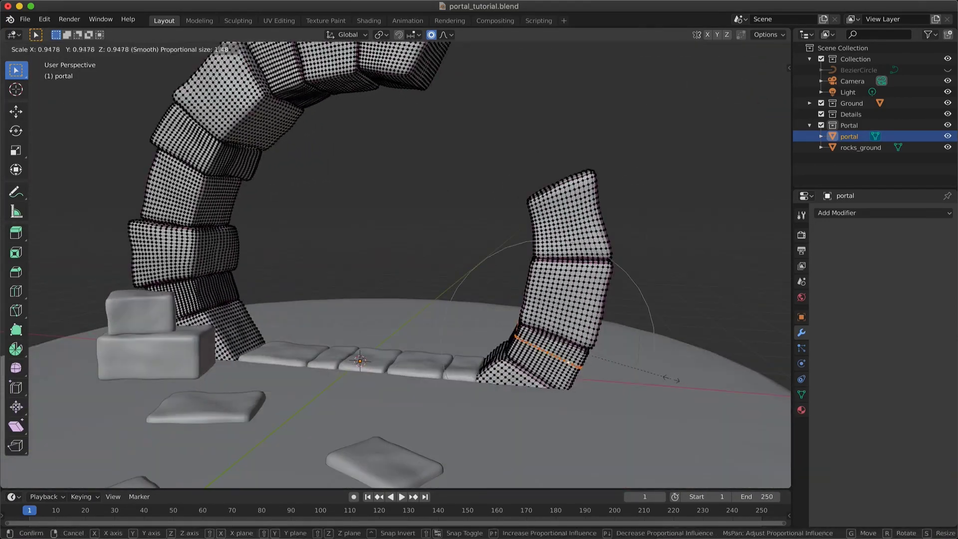
{"action": "left_click", "coordinate": [668, 378]}
{"action": "left_click", "coordinate": [583, 299], "text": "alt"}
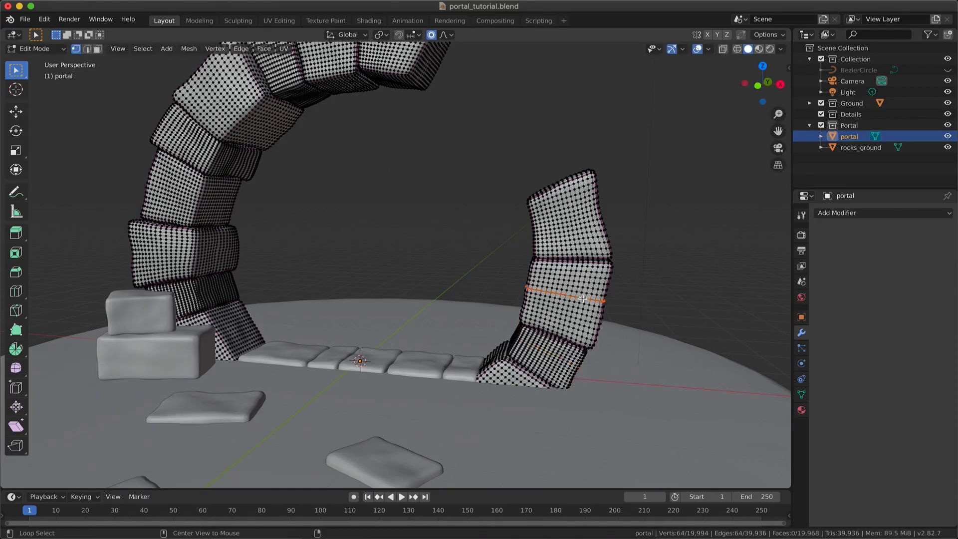
{"action": "left_click", "coordinate": [659, 298]}
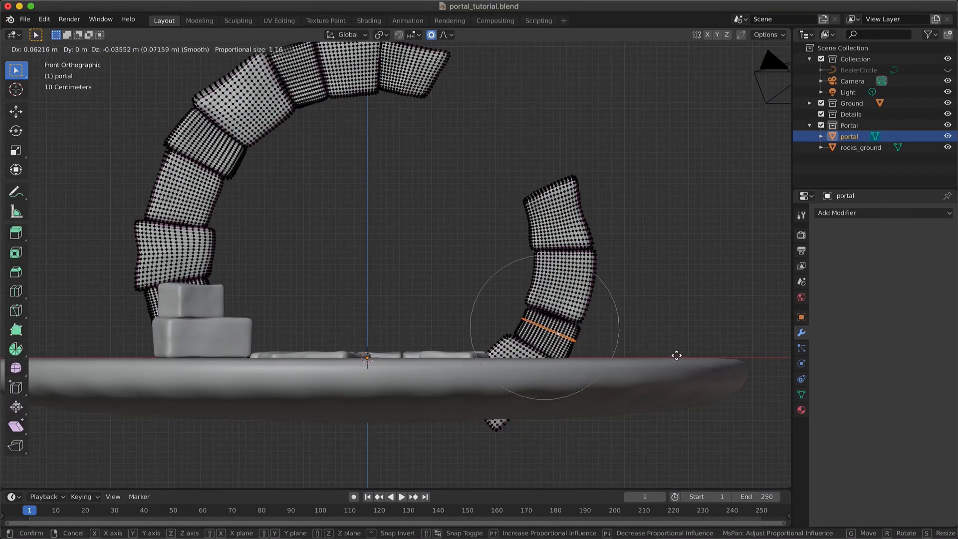
Shift the edge loop of the shorter side's lower narrow stone about 0.07 m with proportional size 1.16, and move a vertex on the stone above
{"action": "left_click", "coordinate": [676, 354]}
{"action": "middle_click_drag", "start_coordinate": [675, 354], "coordinate": [592, 358]}
{"action": "key", "text": "g"}
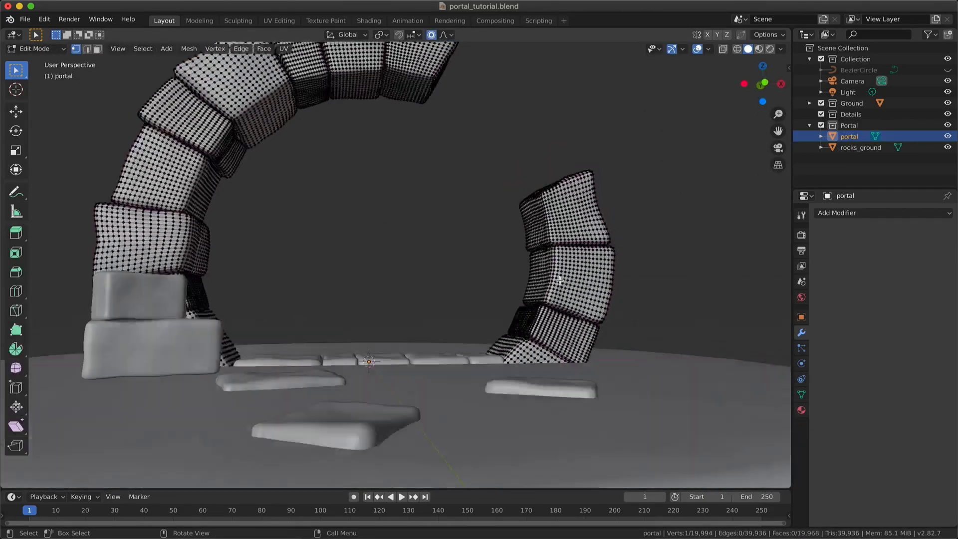
{"action": "key", "text": "g"}
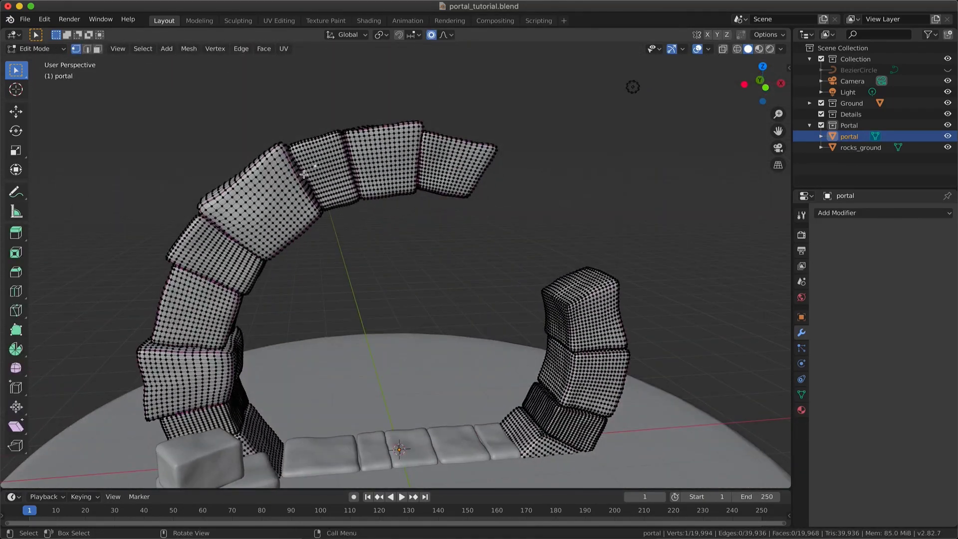
Move a vertex and an edge loop of the narrow stone near the arch's crown outward in front view with proportional size 1.16
{"action": "left_click", "coordinate": [762, 86]}
{"action": "left_click", "coordinate": [763, 88]}
{"action": "left_click", "coordinate": [306, 175]}
{"action": "key", "text": "g"}
{"action": "left_click", "coordinate": [307, 175]}
{"action": "left_click", "coordinate": [340, 161]}
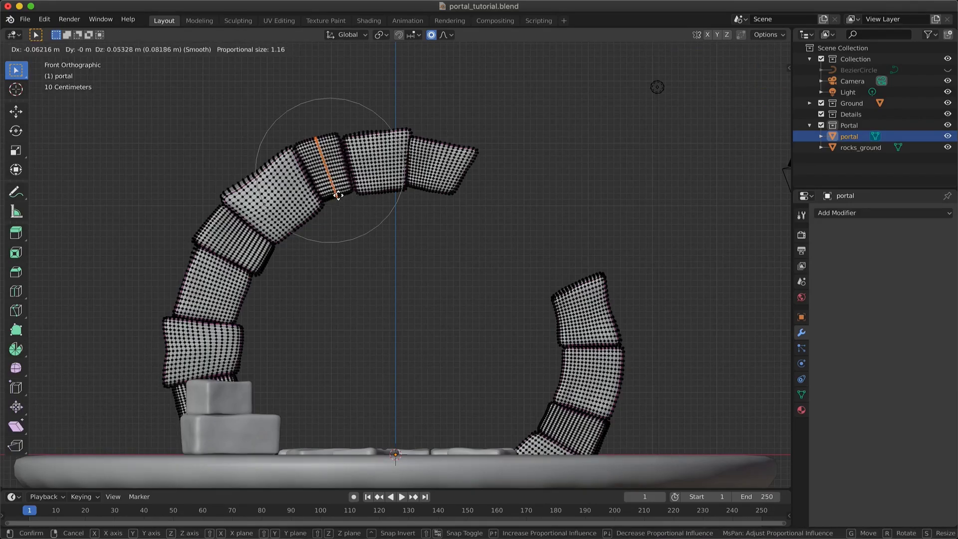
{"action": "left_click", "coordinate": [367, 234]}
Move vertices on the arch's upper stones along X with proportional size 1.68 and along Y
{"action": "middle_click_drag", "start_coordinate": [367, 234], "coordinate": [595, 261]}
{"action": "key", "text": "g"}
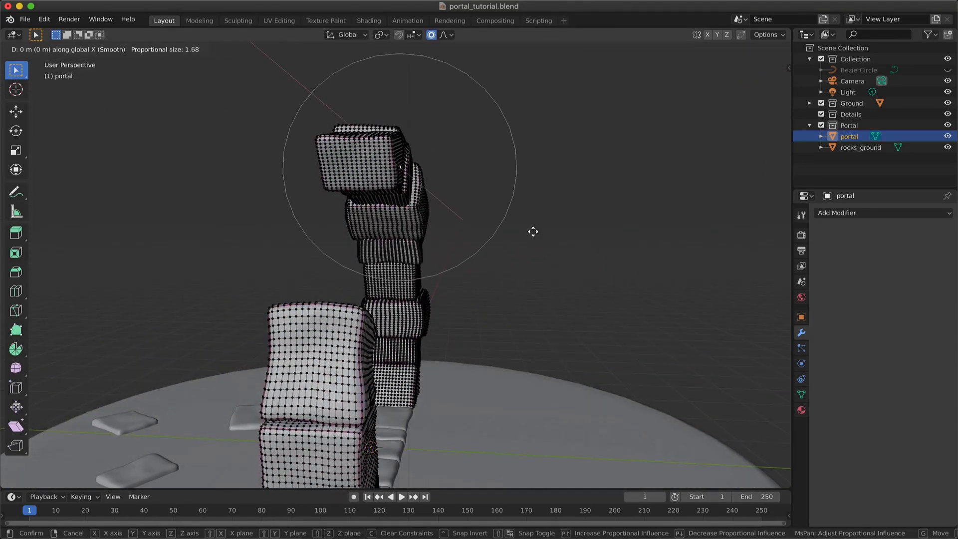
{"action": "left_click", "coordinate": [523, 232]}
{"action": "middle_click_drag", "start_coordinate": [524, 231], "coordinate": [414, 324]}
{"action": "left_click", "coordinate": [411, 160]}
{"action": "key", "text": "g"}
{"action": "key", "text": "y"}
{"action": "left_click", "coordinate": [462, 169]}
Scale the edge loop around the taller side's base stone along Y with proportional editing
{"action": "left_click", "coordinate": [456, 296], "text": "alt"}
{"action": "left_click", "coordinate": [499, 297], "text": "alt"}
{"action": "key", "text": "s"}
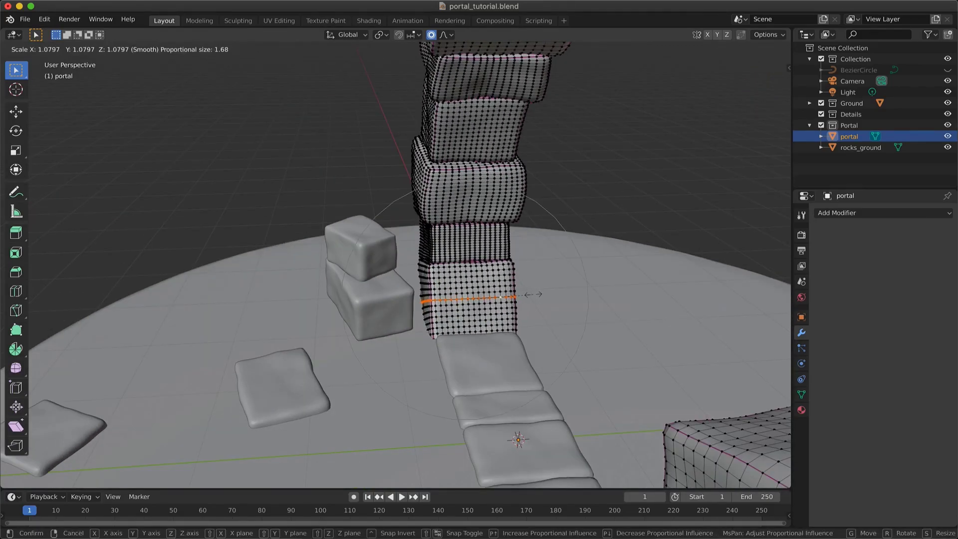
{"action": "key", "text": "y"}
{"action": "left_click", "coordinate": [543, 293]}
{"action": "middle_click_drag", "start_coordinate": [543, 294], "coordinate": [349, 280]}
Move several single vertices on the portal's lower stones along Y, adjusting the proportional size as needed
{"action": "left_click", "coordinate": [361, 287]}
{"action": "key", "text": "g"}
{"action": "key", "text": "y"}
{"action": "scroll", "coordinate": [389, 291], "scroll_direction": "up", "scroll_amount": 11}
{"action": "scroll", "coordinate": [391, 293], "scroll_direction": "down", "scroll_amount": 2}
{"action": "left_click", "coordinate": [390, 293]}
{"action": "key", "text": "g"}
{"action": "key", "text": "y"}
{"action": "scroll", "coordinate": [391, 287], "scroll_direction": "down", "scroll_amount": 4}
{"action": "left_click", "coordinate": [394, 286]}
{"action": "key", "text": "y"}
{"action": "left_click", "coordinate": [435, 358]}
Move single vertices on the shorter side's lower stones freely, including the narrow stone's upper corner with proportional size 0.59
{"action": "middle_click_drag", "start_coordinate": [435, 358], "coordinate": [504, 265]}
{"action": "left_click", "coordinate": [537, 305]}
{"action": "key", "text": "q"}
{"action": "left_click", "coordinate": [529, 302]}
{"action": "key", "text": "g"}
{"action": "left_click", "coordinate": [464, 262]}
{"action": "left_click", "coordinate": [342, 235]}
{"action": "key", "text": "g"}
{"action": "left_click", "coordinate": [333, 240]}
{"action": "middle_click_drag", "start_coordinate": [333, 240], "coordinate": [341, 249]}
{"action": "key", "text": "g"}
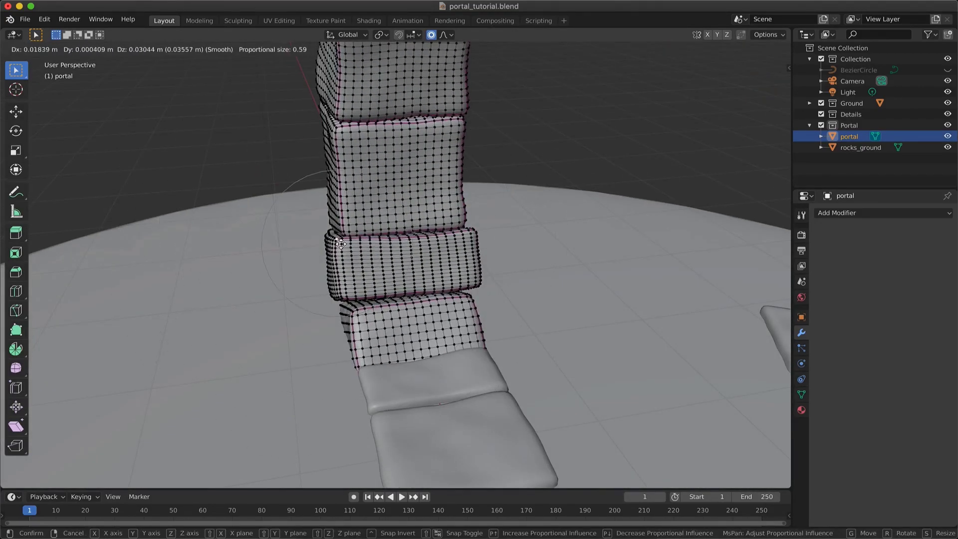
{"action": "left_click", "coordinate": [341, 299]}
Pull two more vertices on the shorter side's lower stones to make their edges more irregular
{"action": "middle_click_drag", "start_coordinate": [341, 299], "coordinate": [385, 228]}
{"action": "left_click", "coordinate": [332, 248]}
{"action": "key", "text": "g"}
{"action": "left_click", "coordinate": [324, 255]}
{"action": "left_click", "coordinate": [437, 272]}
{"action": "key", "text": "g"}
{"action": "left_click", "coordinate": [431, 284]}
{"action": "scroll", "coordinate": [431, 284], "scroll_direction": "down", "scroll_amount": 3}
{"action": "scroll", "coordinate": [376, 235], "scroll_direction": "down", "scroll_amount": 2}
Check the portal in Object Mode, reshape the shorter side's top stone with proportional size 0.52, and leave Edit Mode
{"action": "key", "text": "Tab"}
{"action": "scroll", "coordinate": [379, 239], "scroll_direction": "up", "scroll_amount": 3}
{"action": "key", "text": "Tab"}
{"action": "left_click", "coordinate": [586, 253]}
{"action": "key", "text": "g"}
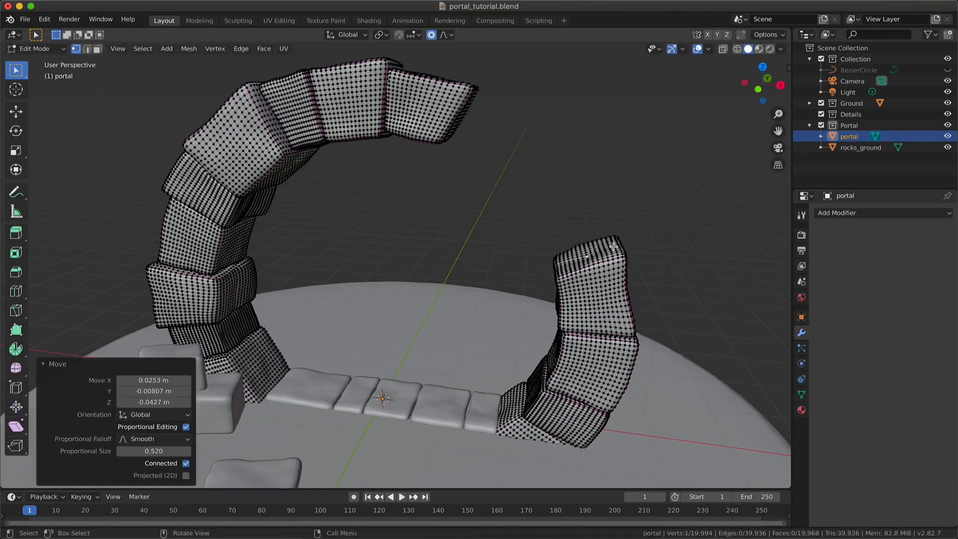
{"action": "middle_click_drag", "start_coordinate": [614, 246], "coordinate": [575, 242]}
{"action": "key", "text": "g"}
{"action": "key", "text": "g"}
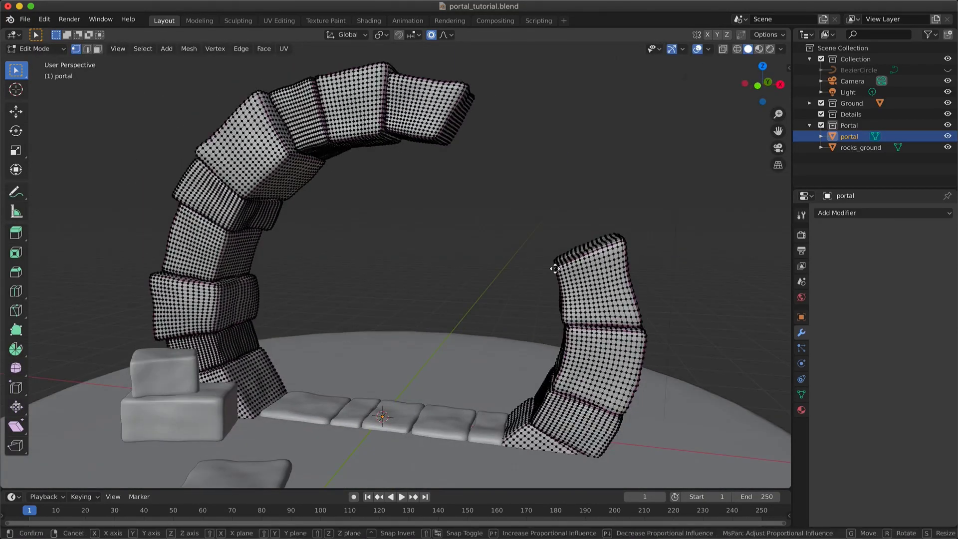
{"action": "left_click", "coordinate": [556, 275]}
{"action": "scroll", "coordinate": [557, 274], "scroll_direction": "down", "scroll_amount": 4}
{"action": "key", "text": "Tab"}
Enter Edit Mode on the rocks_ground object and scale one linked path slab along Y
{"action": "scroll", "coordinate": [558, 274], "scroll_direction": "up", "scroll_amount": 10}
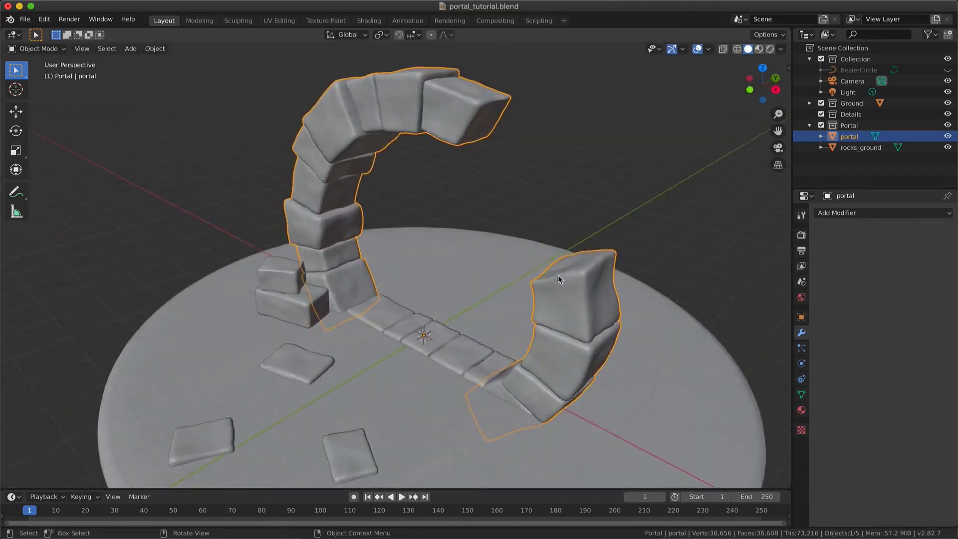
{"action": "left_click", "coordinate": [435, 350]}
{"action": "key", "text": "Tab"}
{"action": "key", "text": "l"}
{"action": "key", "text": "s"}
{"action": "key", "text": "y"}
{"action": "left_click", "coordinate": [551, 216]}
{"action": "key", "text": "KP_Decimal"}
Move two edge vertices of the path slabs between the portal's feet using proportional editing
{"action": "middle_click_drag", "start_coordinate": [551, 216], "coordinate": [605, 259]}
{"action": "left_click", "coordinate": [468, 363]}
{"action": "key", "text": "g"}
{"action": "left_click", "coordinate": [449, 392]}
{"action": "left_click", "coordinate": [397, 328]}
{"action": "key", "text": "g"}
{"action": "left_click", "coordinate": [410, 323]}
Move a vertex where the narrow and middle path slabs meet by about 0.1 m with proportional size 0.403, undoing the first attempt
{"action": "left_click", "coordinate": [388, 316]}
{"action": "key", "text": "g"}
{"action": "left_click", "coordinate": [379, 309]}
{"action": "key", "text": "ctrl+z"}
{"action": "key", "text": "g"}
{"action": "scroll", "coordinate": [381, 310], "scroll_direction": "up", "scroll_amount": 8}
{"action": "left_click", "coordinate": [379, 310]}
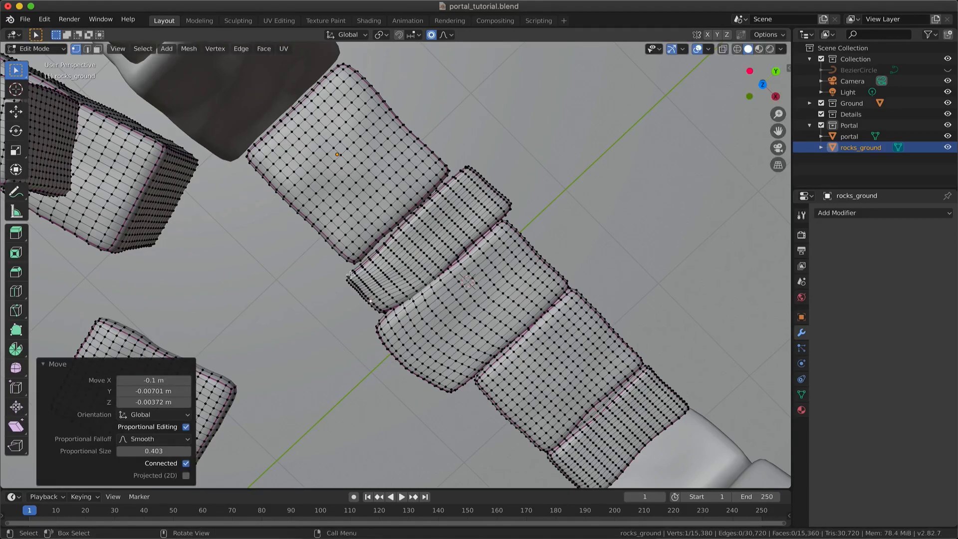
Undo the last path-slab vertex moves and reposition two other edge vertices of the slabs with proportional editing
{"action": "key", "text": "ctrl+z"}
{"action": "key", "text": "ctrl+z"}
{"action": "key", "text": "ctrl+z"}
{"action": "key", "text": "g"}
{"action": "left_click", "coordinate": [383, 345]}
{"action": "left_click", "coordinate": [493, 179]}
{"action": "key", "text": "g"}
{"action": "left_click", "coordinate": [505, 191]}
{"action": "left_click", "coordinate": [401, 141], "text": "alt"}
{"action": "scroll", "coordinate": [461, 83], "scroll_direction": "down", "scroll_amount": 2}
{"action": "left_click", "coordinate": [453, 92]}
{"action": "middle_click_drag", "start_coordinate": [453, 94], "coordinate": [449, 124]}
{"action": "key", "text": "l"}
{"action": "key", "text": "g"}
{"action": "key", "text": "y"}
{"action": "right_click", "coordinate": [615, 357]}
Select one linked slab of the path between the portal's feet and move it along the Y axis
{"action": "key", "text": "alt+a"}
{"action": "key", "text": "l"}
{"action": "key", "text": "g"}
{"action": "key", "text": "y"}
{"action": "left_click", "coordinate": [643, 367]}
Select the linked middle path slab and move it 0.176 m along Y
{"action": "middle_click_drag", "start_coordinate": [643, 367], "coordinate": [634, 324]}
{"action": "key", "text": "alt+a"}
{"action": "key", "text": "l"}
{"action": "key", "text": "g"}
{"action": "key", "text": "y"}
{"action": "left_click", "coordinate": [547, 274]}
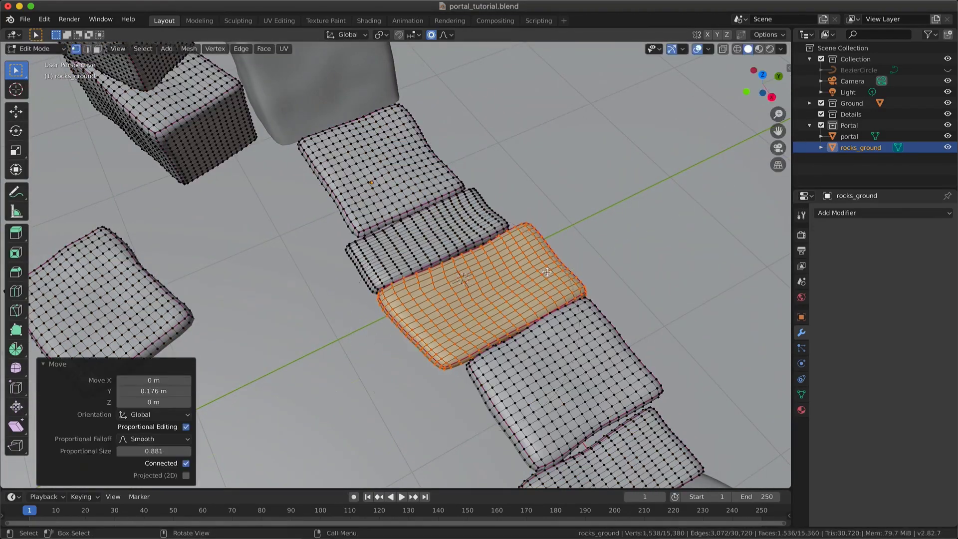
Select the linked slab between the middle one and the portal's shorter side, and move it along Y
{"action": "middle_click_drag", "start_coordinate": [547, 273], "coordinate": [533, 291]}
{"action": "left_click", "coordinate": [550, 270]}
{"action": "left_click", "coordinate": [575, 339]}
{"action": "middle_click_drag", "start_coordinate": [574, 340], "coordinate": [624, 329]}
{"action": "key", "text": "alt+a"}
{"action": "key", "text": "l"}
{"action": "key", "text": "g"}
{"action": "key", "text": "y"}
{"action": "left_click", "coordinate": [641, 264]}
Select the linked end slab beside the portal's shorter side and move it 0.125 m along Y
{"action": "middle_click_drag", "start_coordinate": [495, 424], "coordinate": [529, 412]}
{"action": "key", "text": "alt+a"}
{"action": "key", "text": "l"}
{"action": "key", "text": "g"}
{"action": "key", "text": "y"}
{"action": "left_click", "coordinate": [554, 384]}
Reshape the end slab beside the portal's shorter side by moving its edge vertices, the last one along Y
{"action": "left_click", "coordinate": [529, 411]}
{"action": "key", "text": "g"}
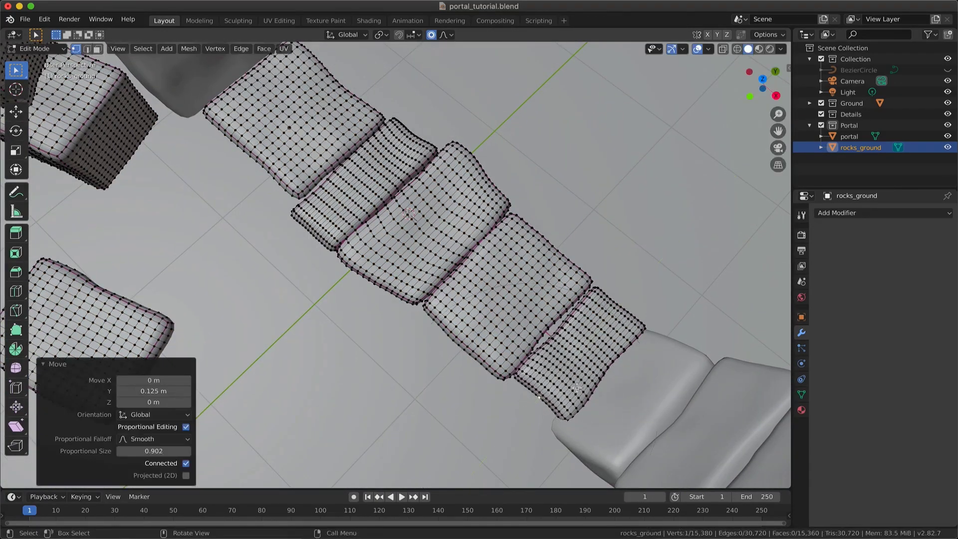
{"action": "key", "text": "g"}
{"action": "key", "text": "y"}
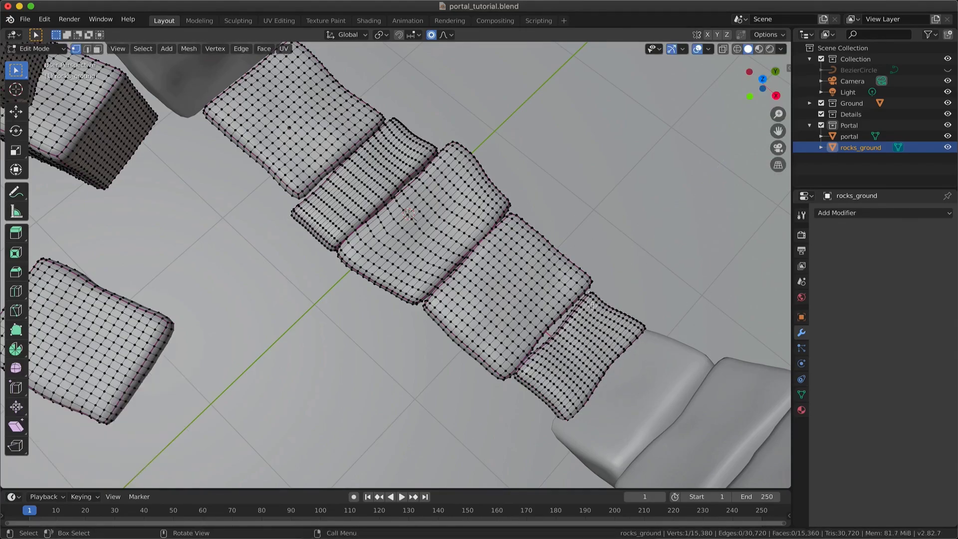
{"action": "left_click", "coordinate": [635, 301]}
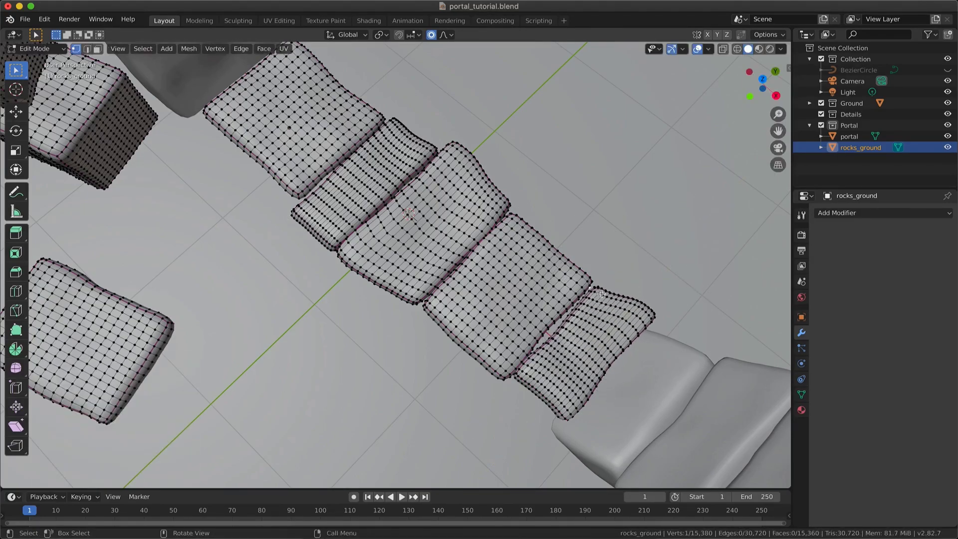
Select one linked path slab and move it along the Z axis to vary the slab heights
{"action": "middle_click_drag", "start_coordinate": [558, 269], "coordinate": [402, 342]}
{"action": "key", "text": "l"}
{"action": "key", "text": "g"}
{"action": "key", "text": "z"}
{"action": "left_click", "coordinate": [431, 290]}
Move individual vertices at the ends of the slab path with proportional editing, viewing it from both sides
{"action": "left_click", "coordinate": [638, 390]}
{"action": "key", "text": "g"}
{"action": "left_click", "coordinate": [639, 385]}
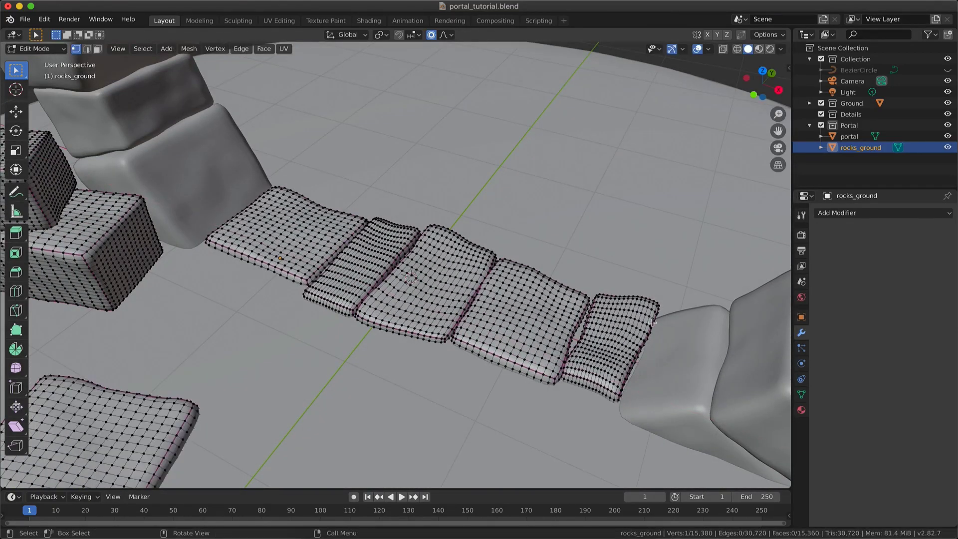
{"action": "middle_click_drag", "start_coordinate": [665, 331], "coordinate": [207, 322]}
{"action": "key", "text": "g"}
{"action": "left_click", "coordinate": [443, 327]}
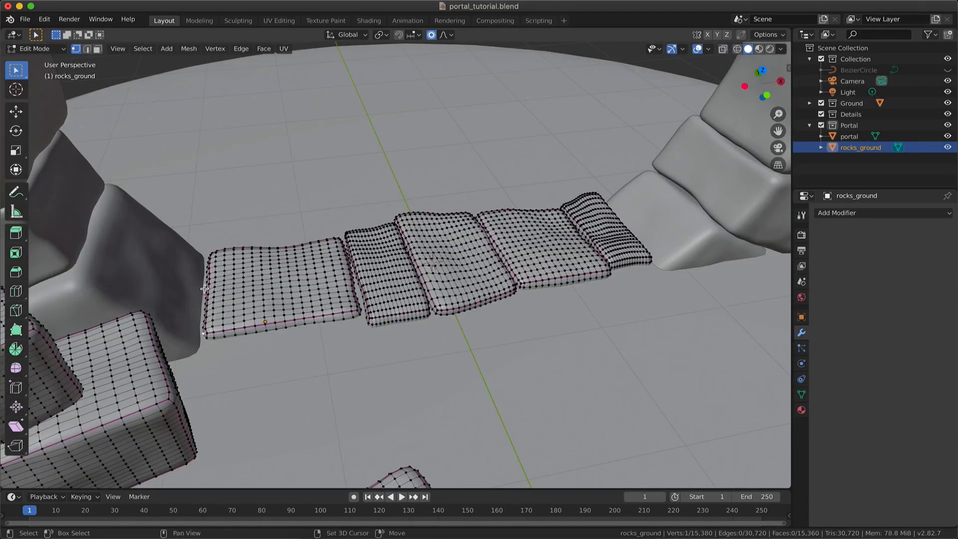
Reshape the first loose flat stone in front of the portal by moving its outline vertices with Z locked
{"action": "middle_click_drag", "start_coordinate": [271, 271], "coordinate": [342, 353]}
{"action": "left_click", "coordinate": [334, 338]}
{"action": "left_click", "coordinate": [349, 397]}
{"action": "key", "text": "g"}
{"action": "key", "text": "shift+z"}
{"action": "left_click", "coordinate": [396, 377]}
{"action": "left_click", "coordinate": [285, 386]}
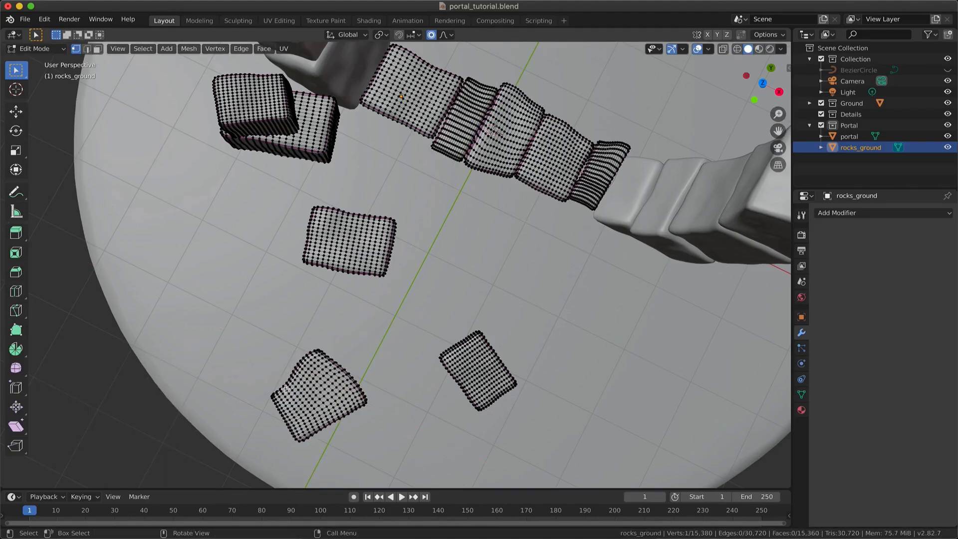
{"action": "key", "text": "g"}
{"action": "key", "text": "shift+z"}
Move two vertices on the outer edge of the loose stone nearest the stacked blocks, with Z locked
{"action": "left_click", "coordinate": [381, 271]}
{"action": "key", "text": "g"}
{"action": "key", "text": "shift+z"}
{"action": "left_click", "coordinate": [397, 282]}
{"action": "left_click", "coordinate": [330, 272]}
{"action": "key", "text": "g"}
{"action": "key", "text": "shift+z"}
{"action": "left_click", "coordinate": [325, 303]}
Move a vertex on the opposite edge of that loose stone horizontally and adjust it again with Z locked
{"action": "left_click", "coordinate": [315, 209]}
{"action": "key", "text": "g"}
{"action": "key", "text": "shift+z"}
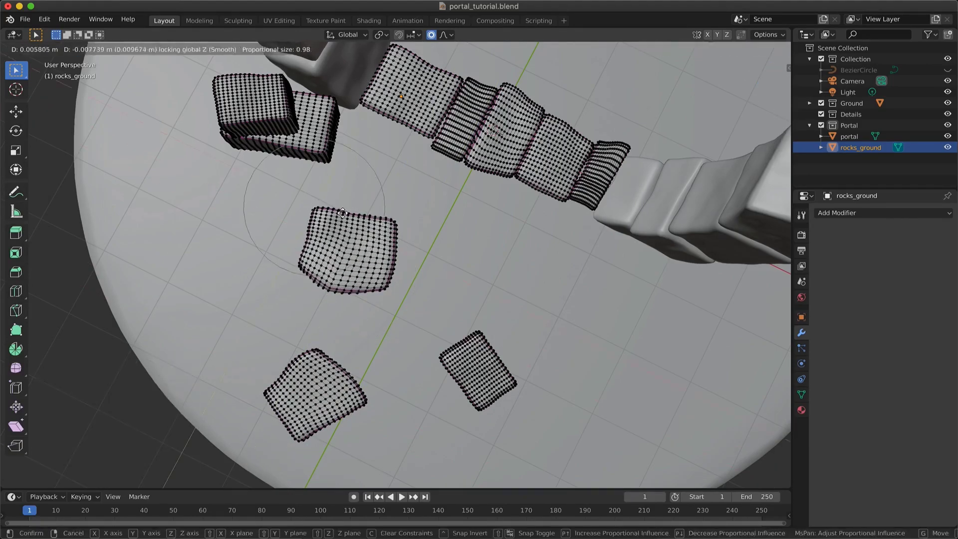
{"action": "left_click", "coordinate": [325, 217]}
{"action": "key", "text": "g"}
{"action": "key", "text": "shift+z"}
Reshape the remaining rectangular loose stone by moving its outline vertices horizontally with proportional editing and Z locked
{"action": "left_click", "coordinate": [461, 387]}
{"action": "left_click", "coordinate": [495, 357]}
{"action": "key", "text": "g"}
{"action": "key", "text": "shift+z"}
{"action": "left_click", "coordinate": [513, 353]}
{"action": "middle_click_drag", "start_coordinate": [513, 349], "coordinate": [573, 264]}
{"action": "key", "text": "g"}
{"action": "middle_click_drag", "start_coordinate": [439, 340], "coordinate": [481, 328]}
{"action": "left_click", "coordinate": [444, 333]}
{"action": "key", "text": "g"}
{"action": "key", "text": "shift+z"}
{"action": "left_click", "coordinate": [483, 327]}
Move one more ground-stone vertex with Z locked and leave Edit Mode
{"action": "left_click", "coordinate": [282, 327]}
{"action": "middle_click_drag", "start_coordinate": [282, 329], "coordinate": [477, 296]}
{"action": "key", "text": "g"}
{"action": "key", "text": "shift+z"}
{"action": "left_click", "coordinate": [457, 282]}
{"action": "key", "text": "Tab"}
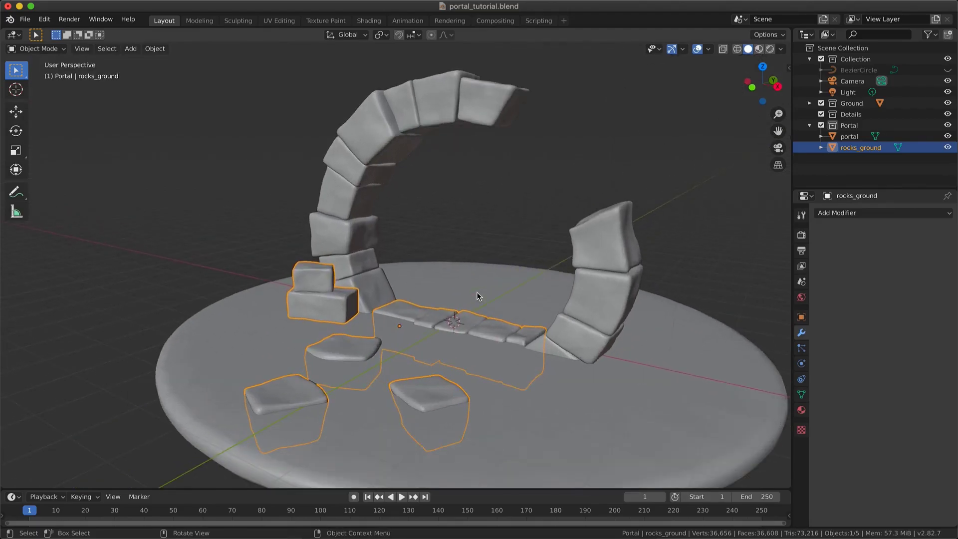
Select the three loose flat stones and two stacked blocks in rocks_ground and separate them into their own object
{"action": "left_click", "coordinate": [361, 204]}
{"action": "left_click", "coordinate": [848, 147]}
{"action": "key", "text": "Tab"}
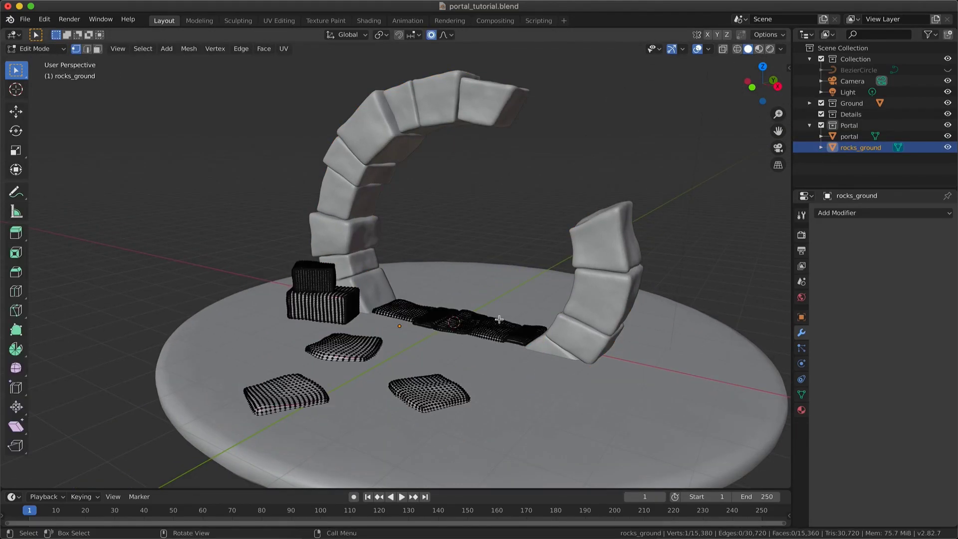
{"action": "middle_click_drag", "start_coordinate": [543, 241], "coordinate": [517, 281]}
{"action": "key", "text": "l"}
{"action": "key", "text": "l"}
{"action": "key", "text": "l"}
{"action": "key", "text": "l"}
{"action": "key", "text": "l"}
{"action": "key", "text": "p"}
{"action": "left_click", "coordinate": [400, 399]}
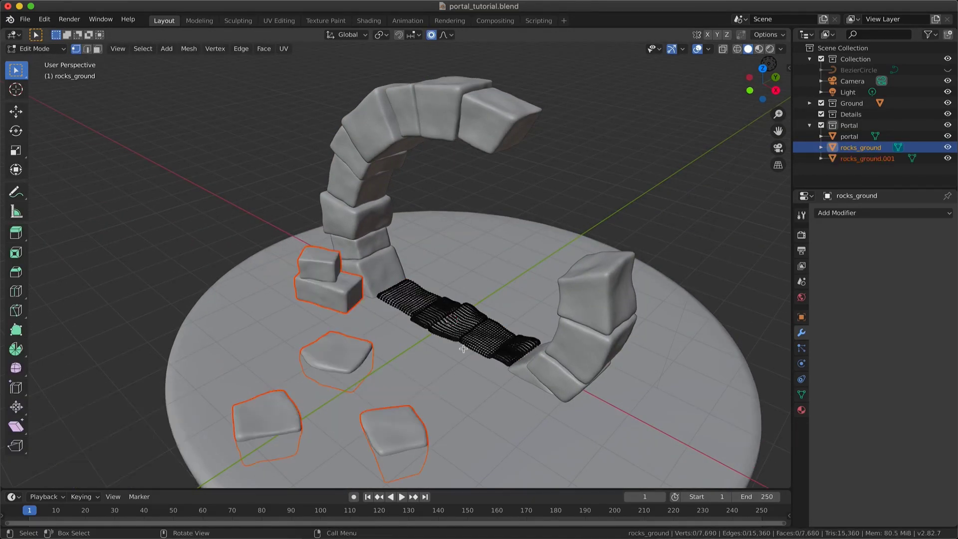
Leave Edit Mode, rename the separated stones object other_rocks, and move it into the Details collection
{"action": "key", "text": "Tab"}
{"action": "middle_click_drag", "start_coordinate": [404, 399], "coordinate": [430, 357]}
{"action": "double_click", "coordinate": [878, 159]}
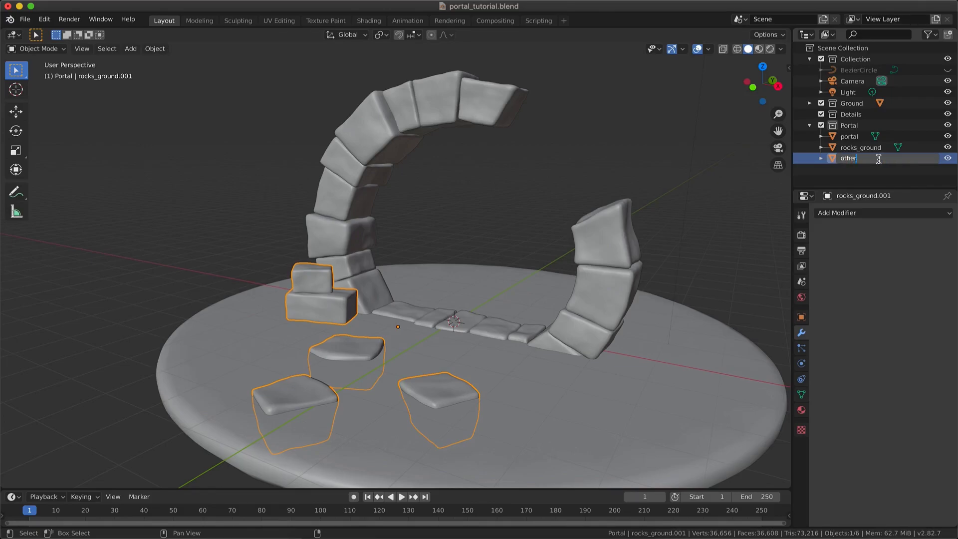
{"action": "left_click_drag", "start_coordinate": [848, 137], "coordinate": [848, 116]}
Check what the Details and Portal collections contain by toggling their visibility, and collapse both
{"action": "left_click", "coordinate": [820, 114]}
{"action": "left_click", "coordinate": [821, 114]}
{"action": "left_click", "coordinate": [822, 136]}
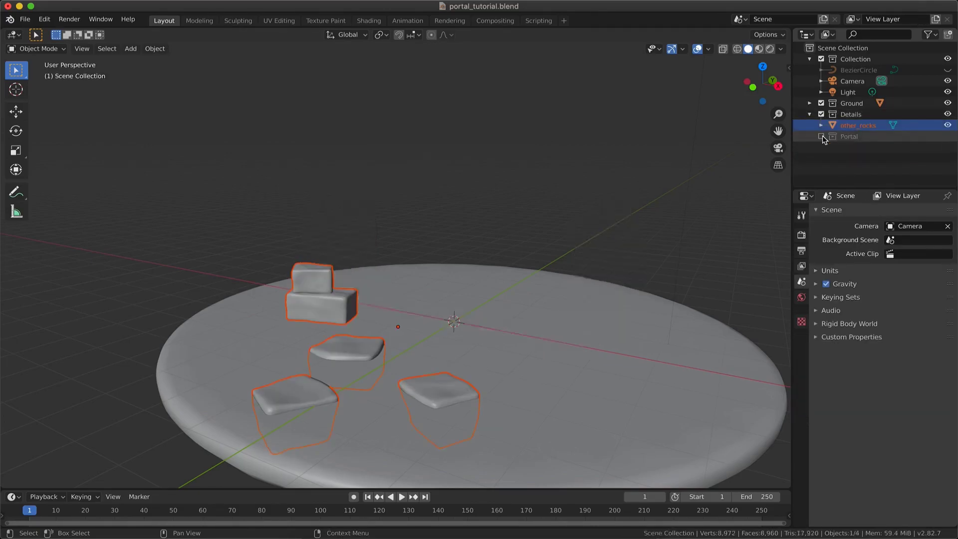
{"action": "left_click", "coordinate": [821, 137]}
{"action": "left_click", "coordinate": [809, 136]}
{"action": "left_click", "coordinate": [809, 115]}
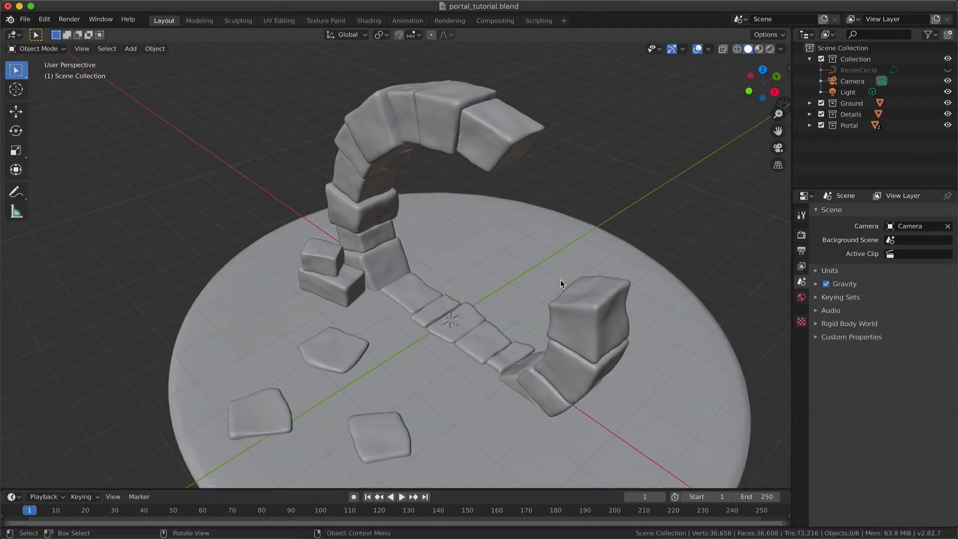
{"action": "middle_click_drag", "start_coordinate": [560, 279], "coordinate": [548, 247]}
{"action": "key", "text": "shift+s"}
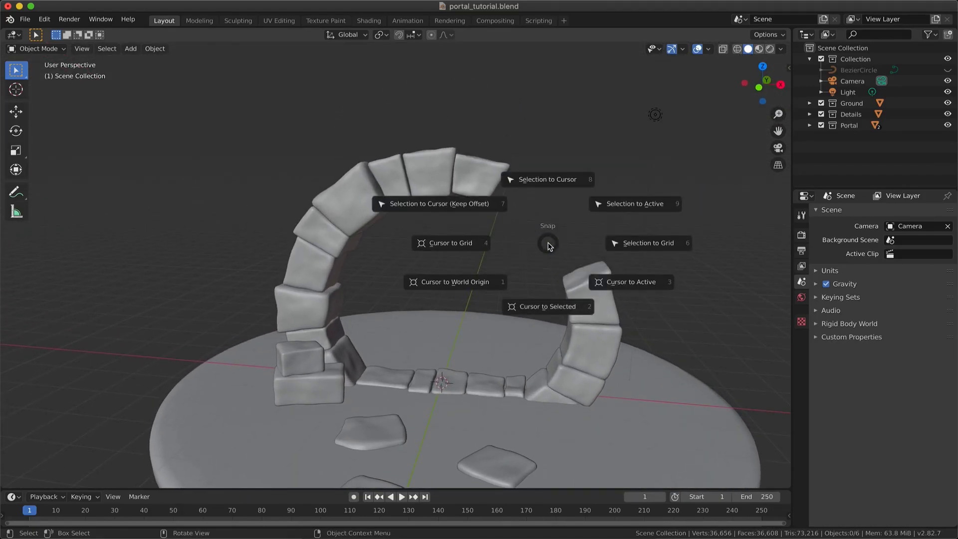
{"action": "key", "text": "Escape"}
Add a Bezier curve at the world origin
{"action": "middle_click_drag", "start_coordinate": [508, 344], "coordinate": [510, 340]}
{"action": "key", "text": "shift+a"}
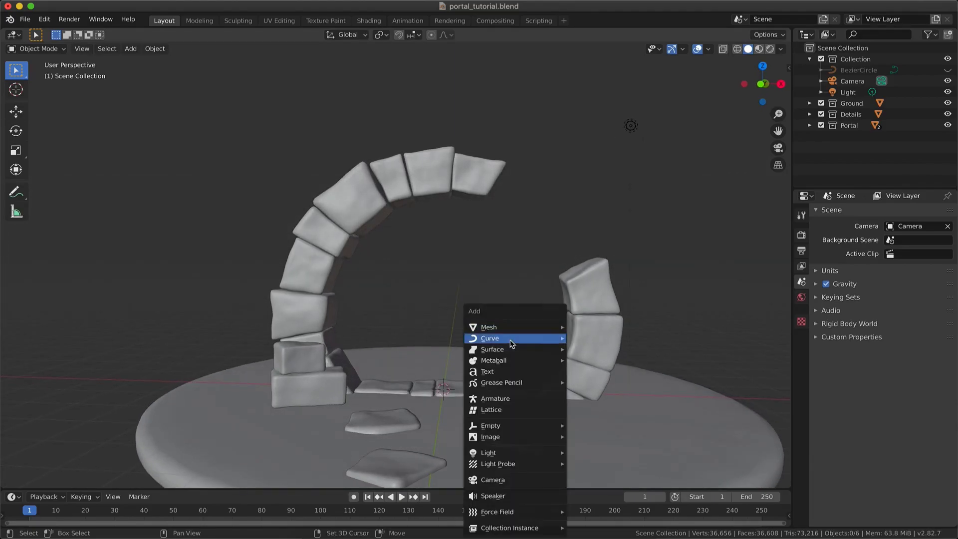
{"action": "mouse_move", "coordinate": [528, 343]}
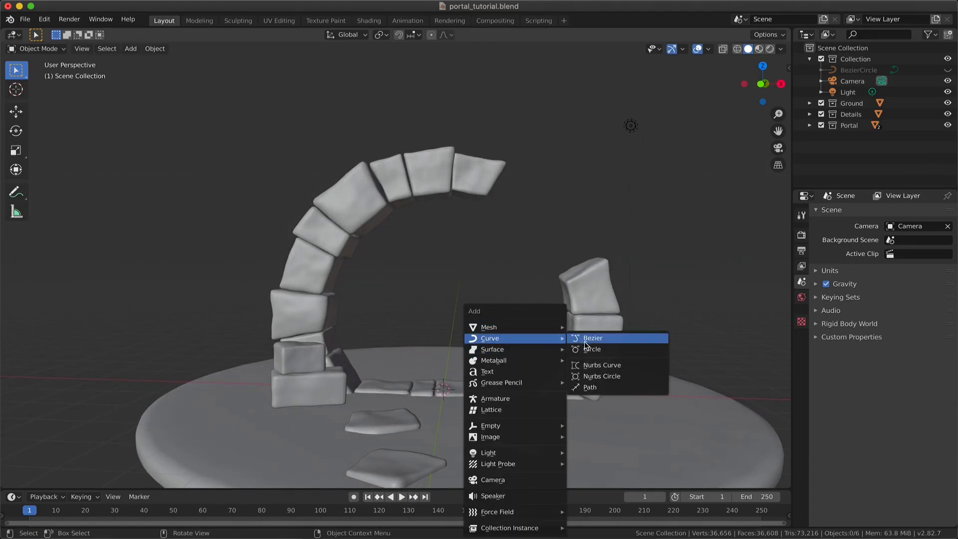
{"action": "left_click", "coordinate": [597, 339]}
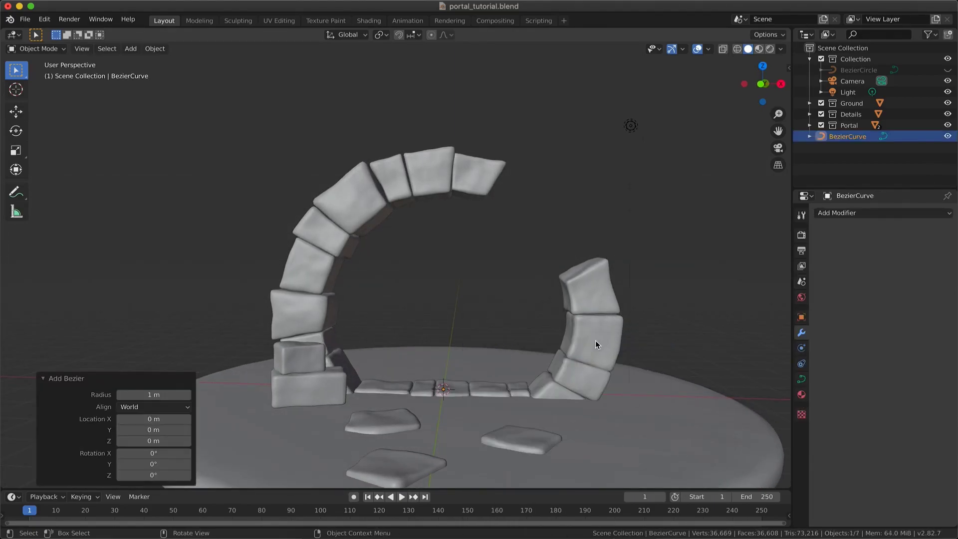
Rename the new Bezier curve LianaCurve and move it into the Details collection
{"action": "middle_click_drag", "start_coordinate": [513, 344], "coordinate": [514, 344]}
{"action": "left_click", "coordinate": [838, 138]}
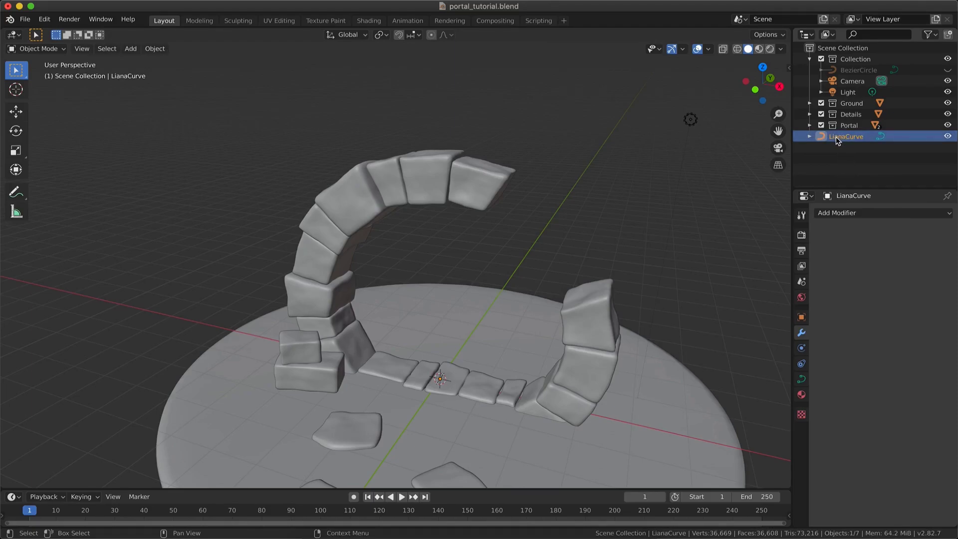
{"action": "mouse_move", "coordinate": [837, 136]}
{"action": "left_mouse_down"}
{"action": "mouse_move", "coordinate": [845, 115]}
{"action": "mouse_move", "coordinate": [833, 118]}
{"action": "left_mouse_up"}
{"action": "left_click", "coordinate": [810, 115]}
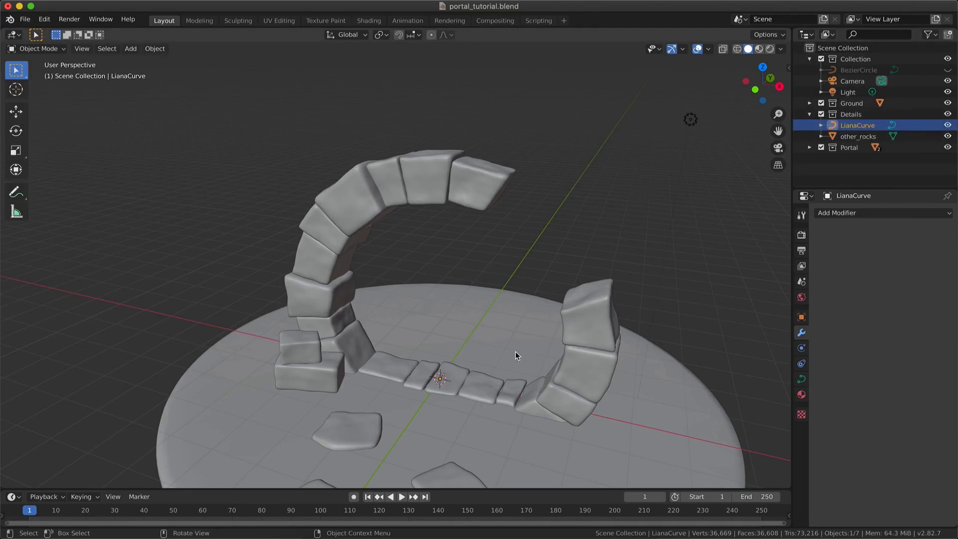
In front view, move LianaCurve up to the top of the arch, about -0.228 m in X and 4.8 m in Z
{"action": "scroll", "coordinate": [516, 353], "scroll_direction": "down", "scroll_amount": 5}
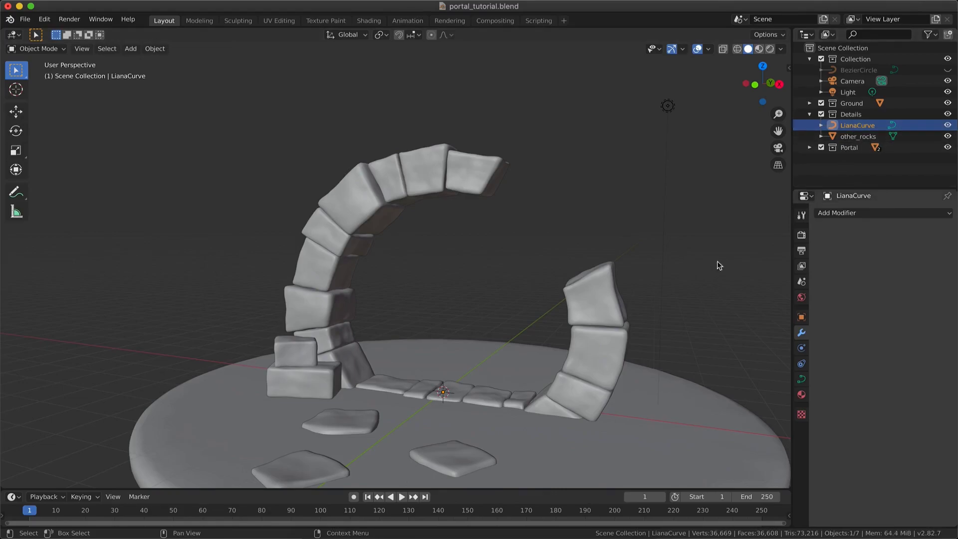
{"action": "left_click", "coordinate": [779, 84]}
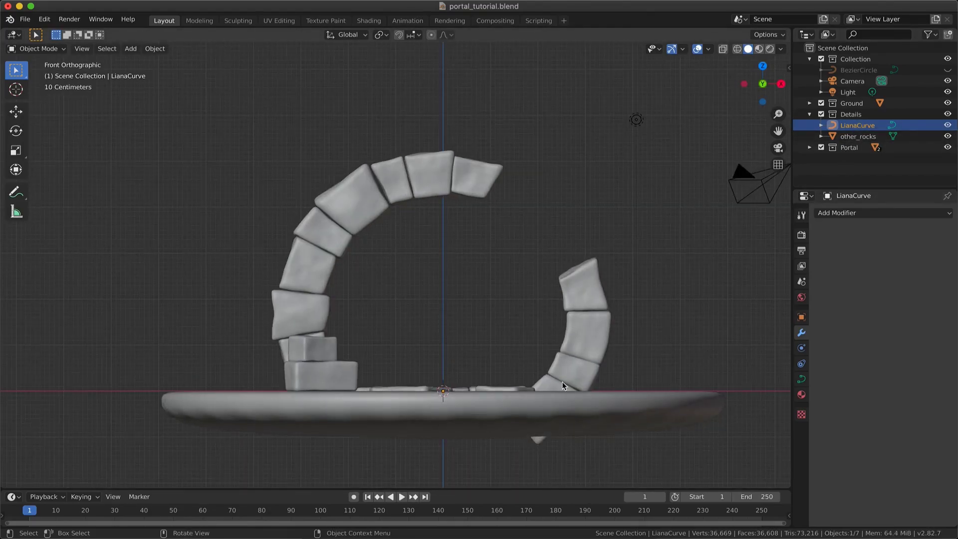
{"action": "key", "text": "g"}
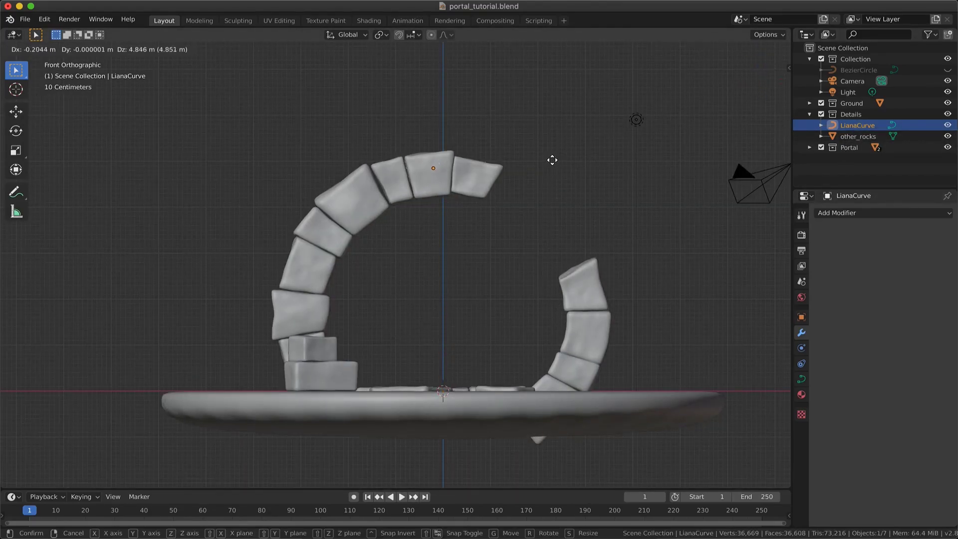
{"action": "left_click", "coordinate": [551, 160]}
Switch the viewport to wireframe shading and hide the Ground collection and the other_rocks object
{"action": "scroll", "coordinate": [551, 161], "scroll_direction": "up", "scroll_amount": 10}
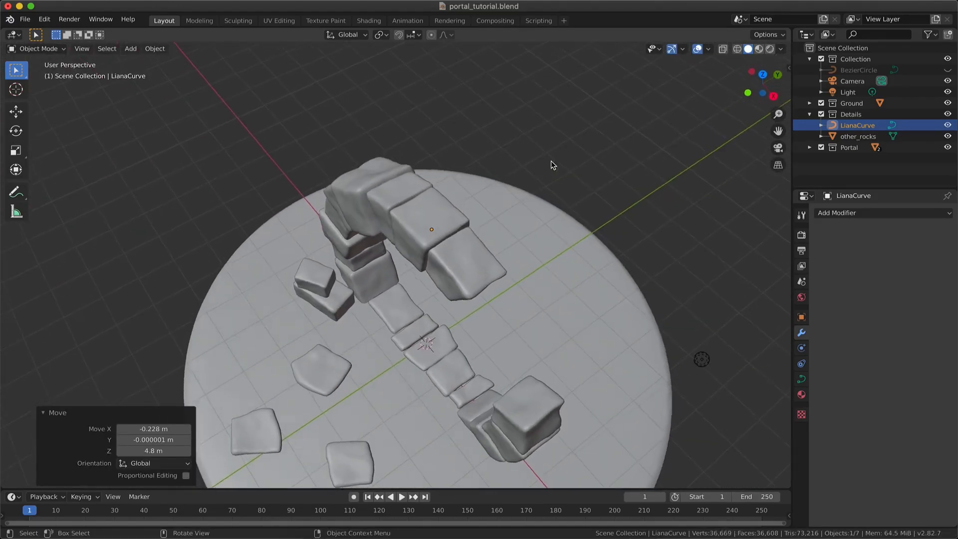
{"action": "key", "text": "shift+z"}
{"action": "scroll", "coordinate": [551, 161], "scroll_direction": "down", "scroll_amount": 10}
{"action": "left_click", "coordinate": [822, 103]}
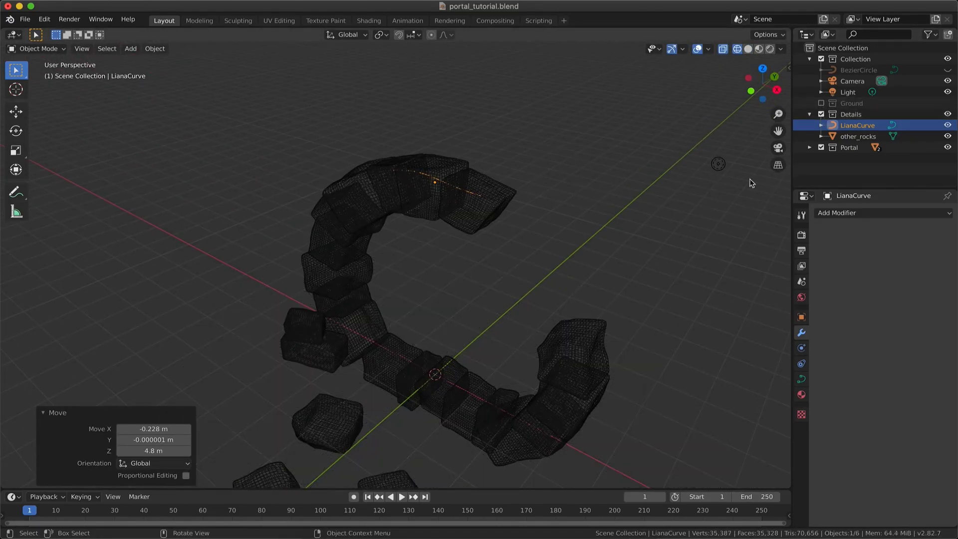
{"action": "left_click", "coordinate": [947, 136]}
Enter Edit Mode on LianaCurve and rotate the curve 90 degrees about X so it faces the front view
{"action": "scroll", "coordinate": [420, 238], "scroll_direction": "down", "scroll_amount": 3}
{"action": "scroll", "coordinate": [420, 239], "scroll_direction": "up", "scroll_amount": 3}
{"action": "key", "text": "KP_1"}
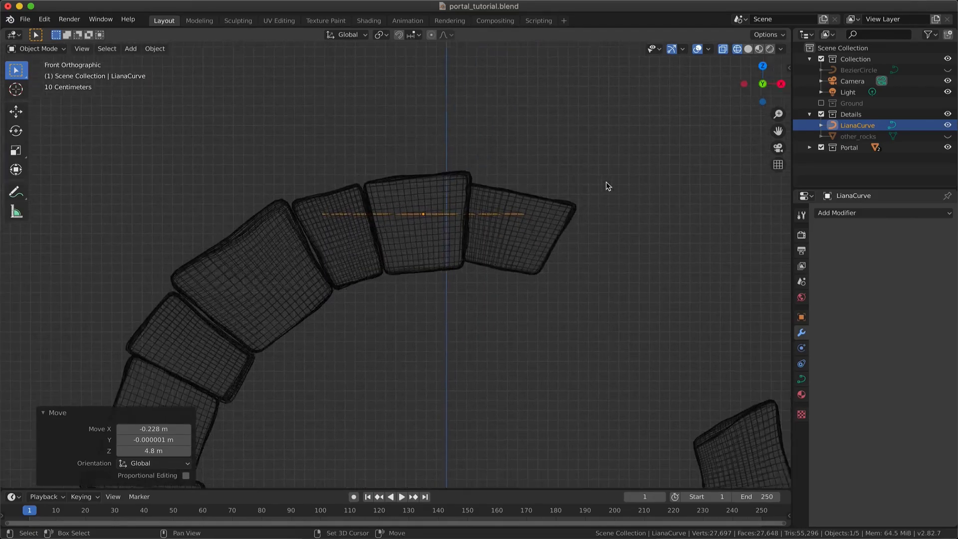
{"action": "key", "text": "Tab"}
{"action": "scroll", "coordinate": [563, 266], "scroll_direction": "down", "scroll_amount": 5}
{"action": "key", "text": "r"}
{"action": "key", "text": "Escape"}
{"action": "type", "text": "90"}
{"action": "key", "text": "Return"}
In front view, move the curve's left control point up to the outer edge of the arch stones
{"action": "scroll", "coordinate": [548, 252], "scroll_direction": "left", "scroll_amount": 4}
{"action": "scroll", "coordinate": [548, 252], "scroll_direction": "right", "scroll_amount": 6}
{"action": "scroll", "coordinate": [548, 251], "scroll_direction": "left", "scroll_amount": 6}
{"action": "left_click", "coordinate": [310, 220]}
{"action": "key", "text": "KP_1"}
{"action": "key", "text": "g"}
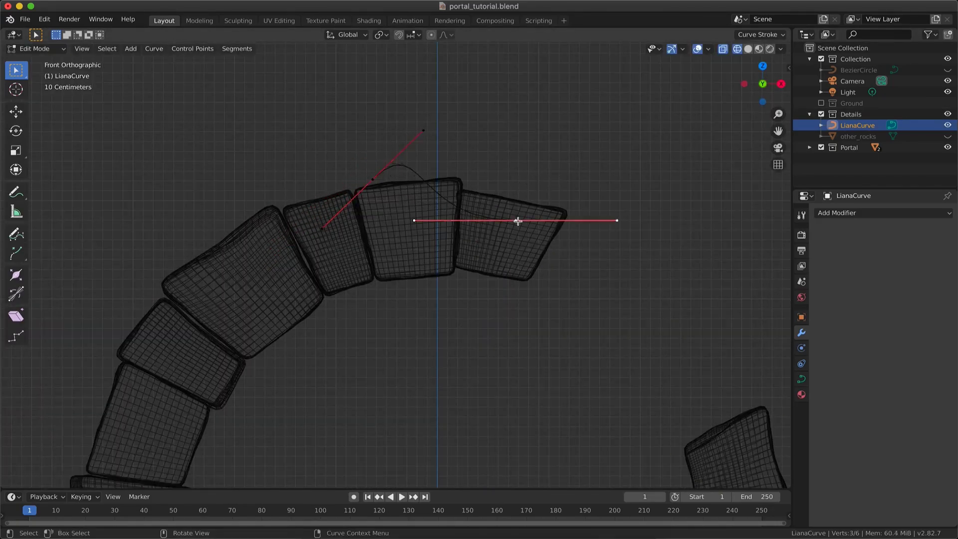
Move the curve's right control point up above the top arch stones and switch the viewport back to solid shading
{"action": "key", "text": "g"}
{"action": "left_click", "coordinate": [489, 167]}
{"action": "scroll", "coordinate": [489, 167], "scroll_direction": "down", "scroll_amount": 5}
{"action": "key", "text": "shift+z"}
In top view, move the right control point to the portal's centre line and rotate it 90 degrees to run across the arch's depth
{"action": "left_click", "coordinate": [365, 187]}
{"action": "key", "text": "KP_7"}
{"action": "left_click", "coordinate": [616, 354]}
{"action": "left_click", "coordinate": [487, 286]}
{"action": "key", "text": "g"}
{"action": "left_click", "coordinate": [439, 286]}
{"action": "type", "text": "r90"}
{"action": "key", "text": "Return"}
{"action": "scroll", "coordinate": [365, 242], "scroll_direction": "down", "scroll_amount": 6}
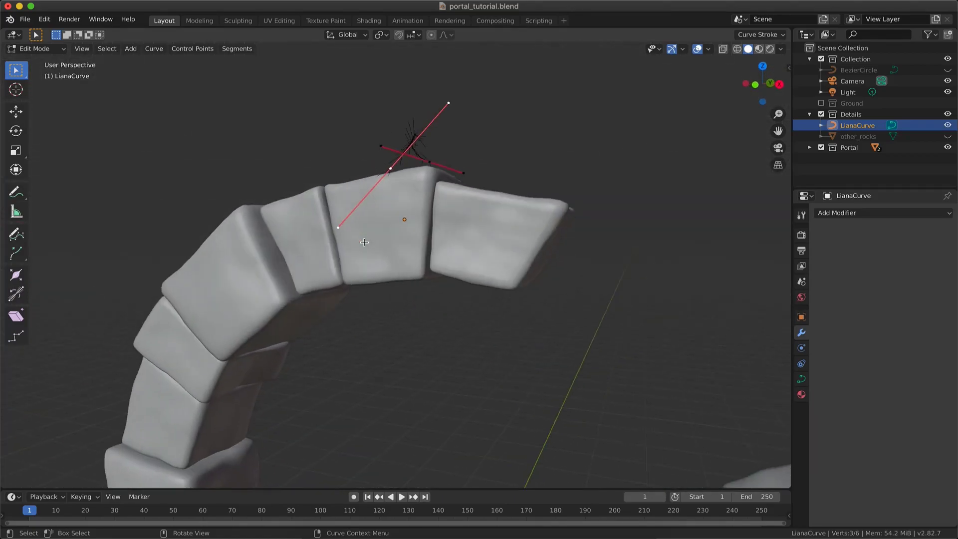
In front view, move the other control point below the arch, rotate it to vertical and align it under the top point
{"action": "key", "text": "KP_1"}
{"action": "key", "text": "g"}
{"action": "left_click", "coordinate": [514, 374]}
{"action": "key", "text": "r"}
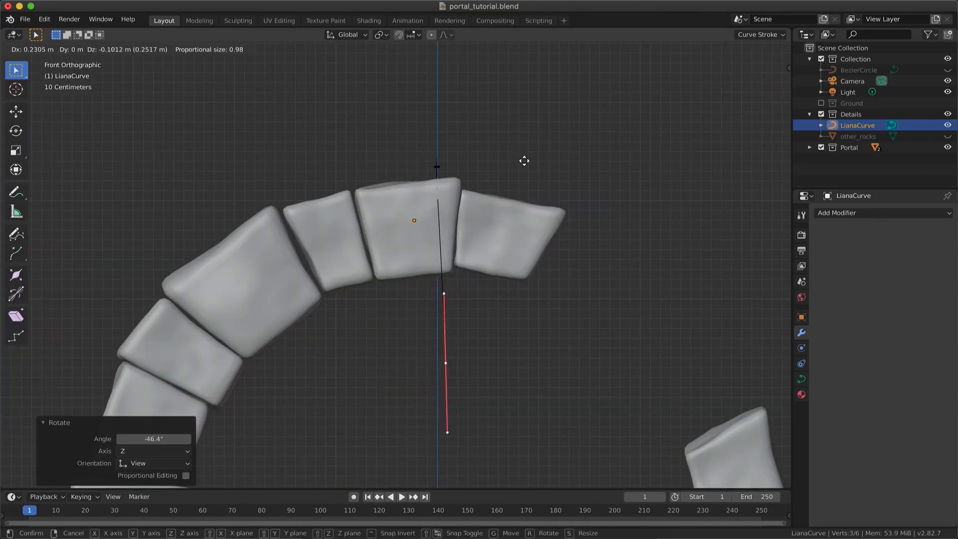
{"action": "left_click", "coordinate": [525, 167]}
{"action": "key", "text": "g"}
{"action": "left_click", "coordinate": [524, 167]}
In right side view, rotate the lower control point so its handles hang straight down in front of the arch
{"action": "middle_click_drag", "start_coordinate": [524, 167], "coordinate": [459, 192]}
{"action": "left_click", "coordinate": [772, 92]}
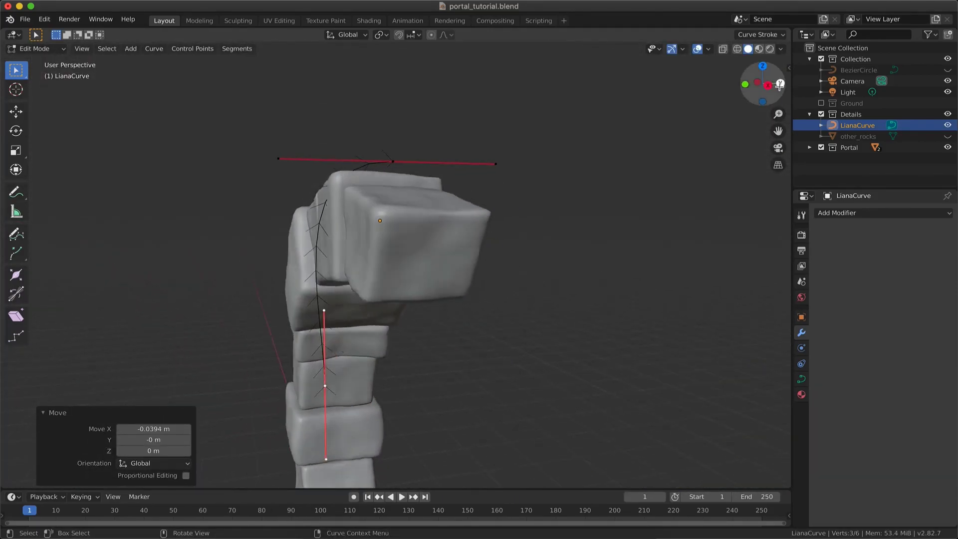
{"action": "left_click", "coordinate": [316, 299]}
{"action": "left_click", "coordinate": [351, 369]}
{"action": "left_click", "coordinate": [329, 301]}
{"action": "key", "text": "r"}
{"action": "left_click", "coordinate": [379, 293]}
{"action": "key", "text": "r"}
Move the top control point to the front edge of the top stone and shorten its front handle
{"action": "left_click", "coordinate": [383, 166]}
{"action": "key", "text": "g"}
{"action": "left_click", "coordinate": [340, 174]}
{"action": "left_click", "coordinate": [235, 177]}
{"action": "key", "text": "g"}
{"action": "left_click", "coordinate": [284, 175]}
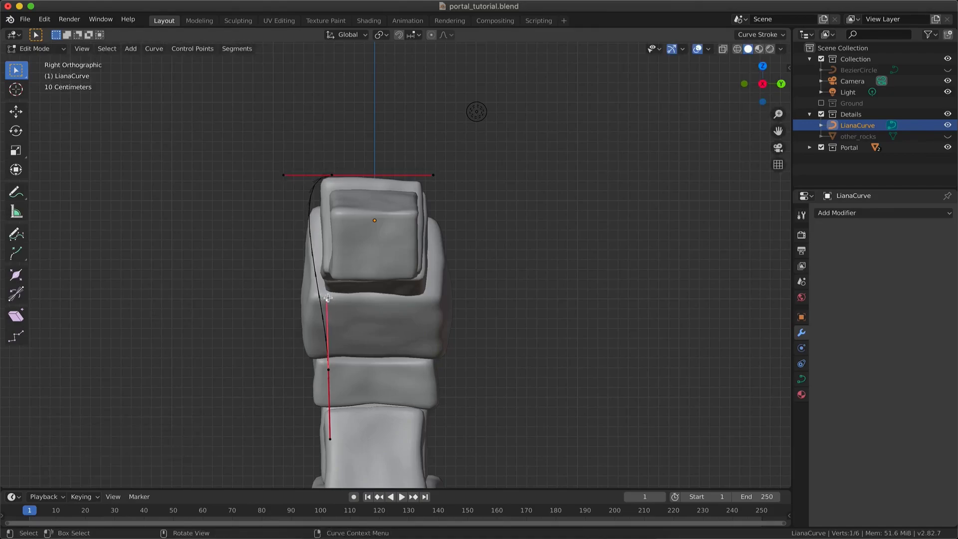
Move the lower control point closer to the stones' front face and shorten the top point's front handle further
{"action": "left_click", "coordinate": [329, 339]}
{"action": "left_click", "coordinate": [329, 370]}
{"action": "key", "text": "g"}
{"action": "left_click", "coordinate": [318, 370]}
{"action": "left_click", "coordinate": [286, 179]}
{"action": "key", "text": "g"}
{"action": "left_click", "coordinate": [306, 178]}
{"action": "middle_click_drag", "start_coordinate": [305, 149], "coordinate": [444, 200]}
{"action": "left_click", "coordinate": [449, 215]}
In left side view, extrude the top point to the back edge of the top stone and rotate it around the corner
{"action": "middle_click_drag", "start_coordinate": [762, 92], "coordinate": [512, 142]}
{"action": "left_click", "coordinate": [765, 93]}
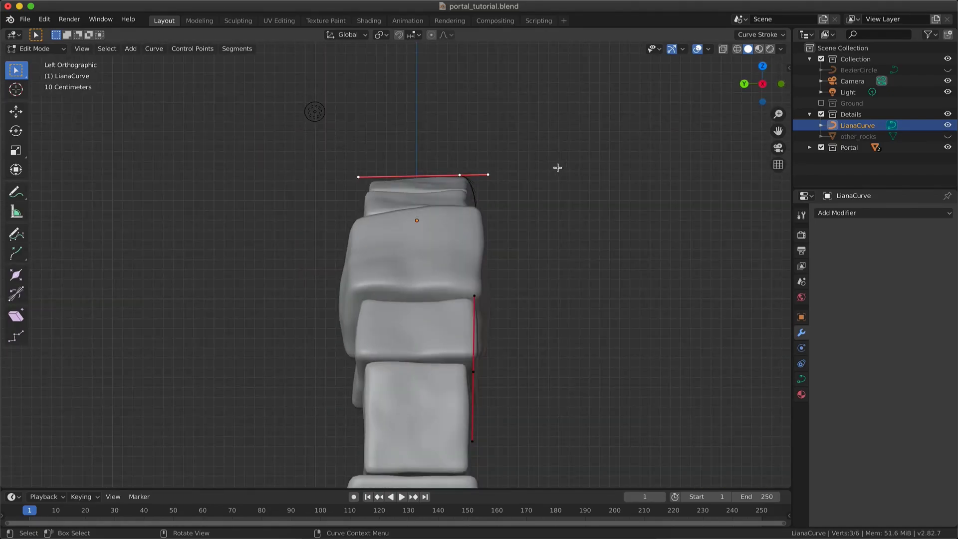
{"action": "left_click", "coordinate": [471, 170]}
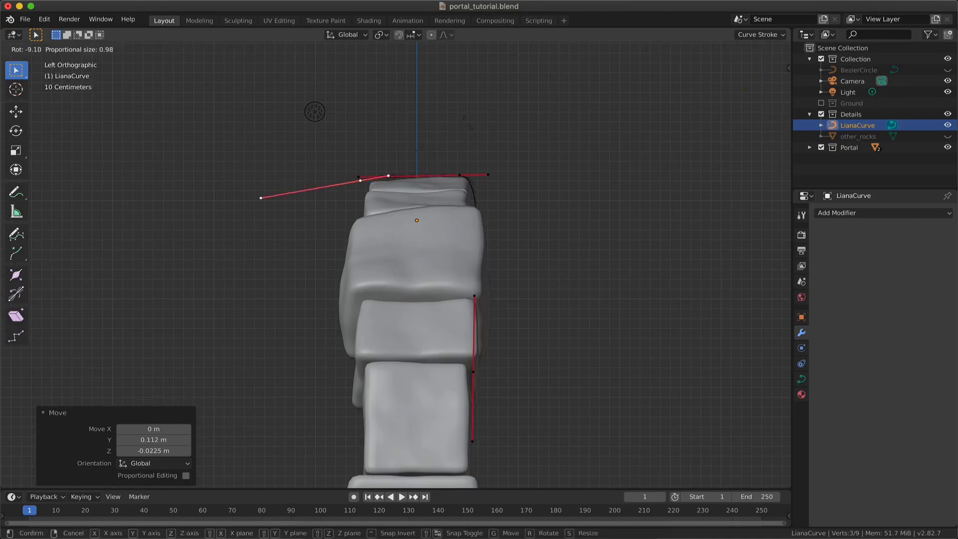
{"action": "left_click", "coordinate": [416, 106]}
{"action": "key", "text": "g"}
{"action": "left_click", "coordinate": [413, 115]}
{"action": "key", "text": "r"}
{"action": "key", "text": "g"}
{"action": "left_click", "coordinate": [415, 130]}
In top view, line up the new back control point and its handles with the portal's centre line
{"action": "middle_click_drag", "start_coordinate": [415, 130], "coordinate": [414, 130]}
{"action": "left_click", "coordinate": [760, 71]}
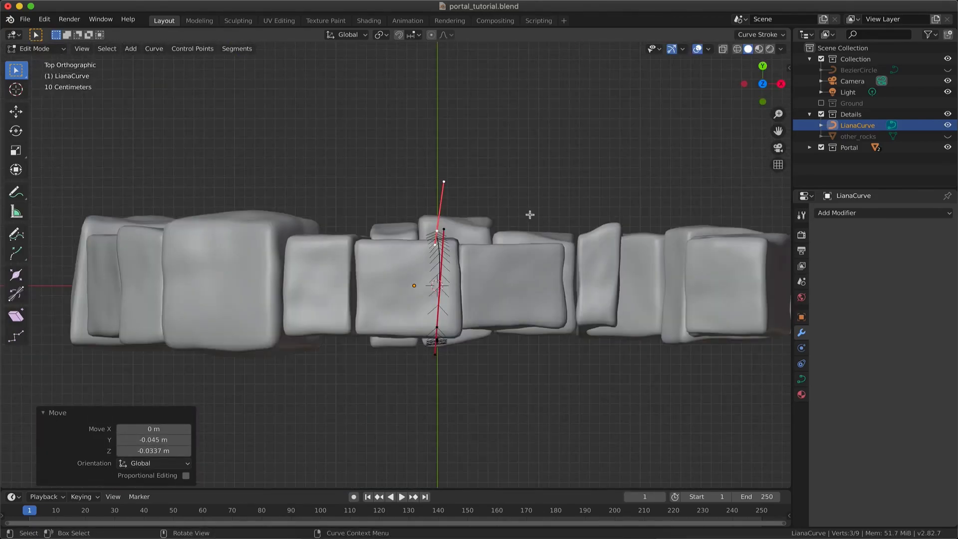
{"action": "left_click", "coordinate": [543, 198]}
{"action": "left_click", "coordinate": [477, 230]}
{"action": "left_click", "coordinate": [471, 251]}
In right side view, turn the back control point and its lower handle down along the top stone's back face
{"action": "middle_click_drag", "start_coordinate": [470, 252], "coordinate": [666, 204]}
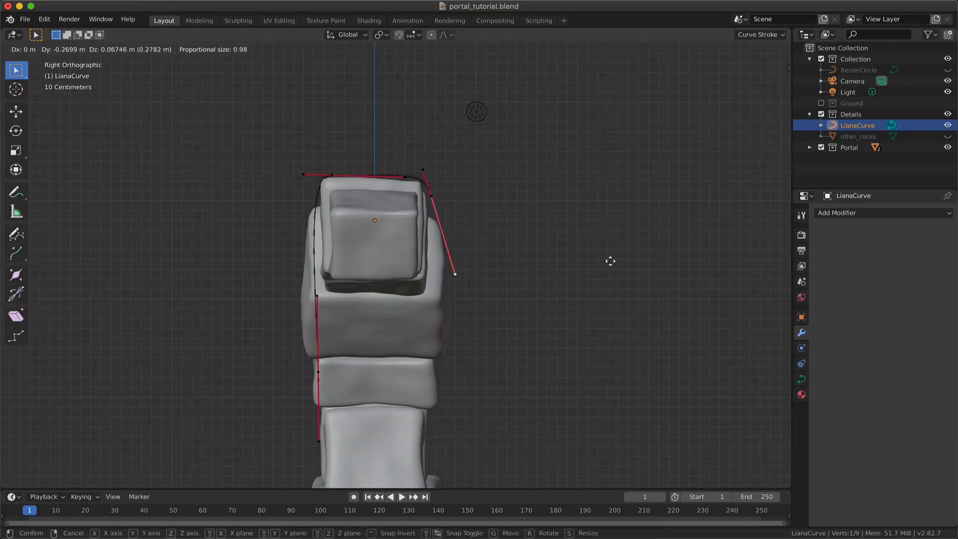
{"action": "key", "text": "e"}
{"action": "key", "text": "r"}
{"action": "left_click", "coordinate": [540, 286]}
{"action": "key", "text": "g"}
{"action": "left_click", "coordinate": [541, 287]}
In back view, extrude the curve to a low point under the arch and up onto the neighbouring stone, forming a hanging loop
{"action": "middle_click_drag", "start_coordinate": [583, 307], "coordinate": [527, 380]}
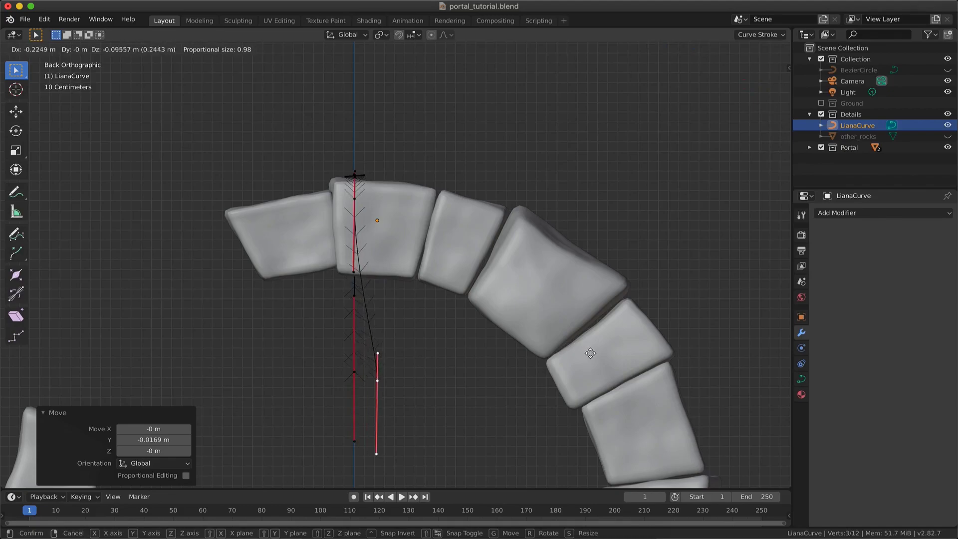
{"action": "left_click", "coordinate": [452, 388]}
{"action": "key", "text": "e"}
{"action": "left_click", "coordinate": [513, 170]}
{"action": "key", "text": "r"}
{"action": "left_click", "coordinate": [478, 148]}
{"action": "left_click", "coordinate": [462, 385]}
{"action": "key", "text": "g"}
{"action": "left_click", "coordinate": [455, 387]}
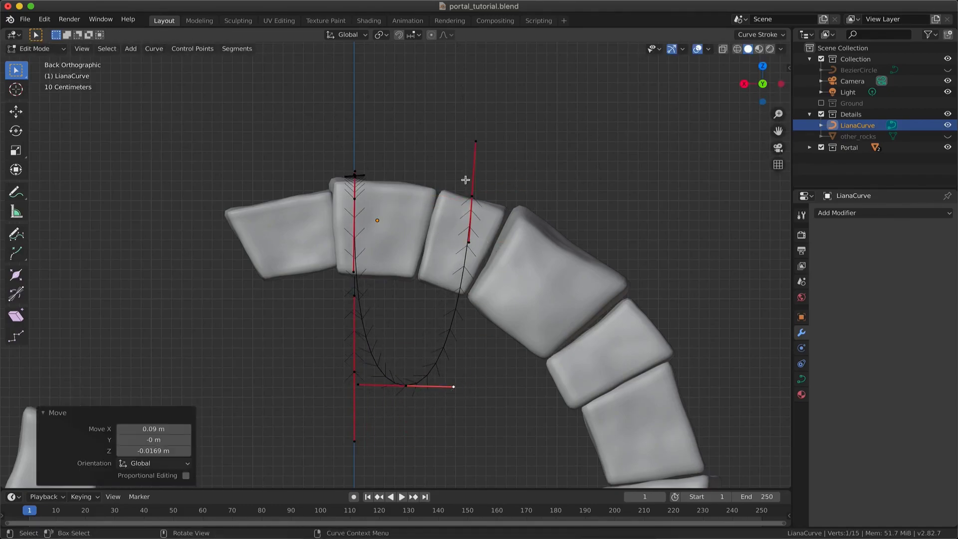
Try to move the control point on the neighbouring stone in left side view, and undo the move
{"action": "left_click", "coordinate": [471, 195]}
{"action": "key", "text": "ctrl+KP_3"}
{"action": "key", "text": "g"}
{"action": "left_click", "coordinate": [451, 197]}
{"action": "middle_click_drag", "start_coordinate": [451, 196], "coordinate": [524, 280]}
{"action": "key", "text": "ctrl+z"}
{"action": "key", "text": "ctrl+KP_3"}
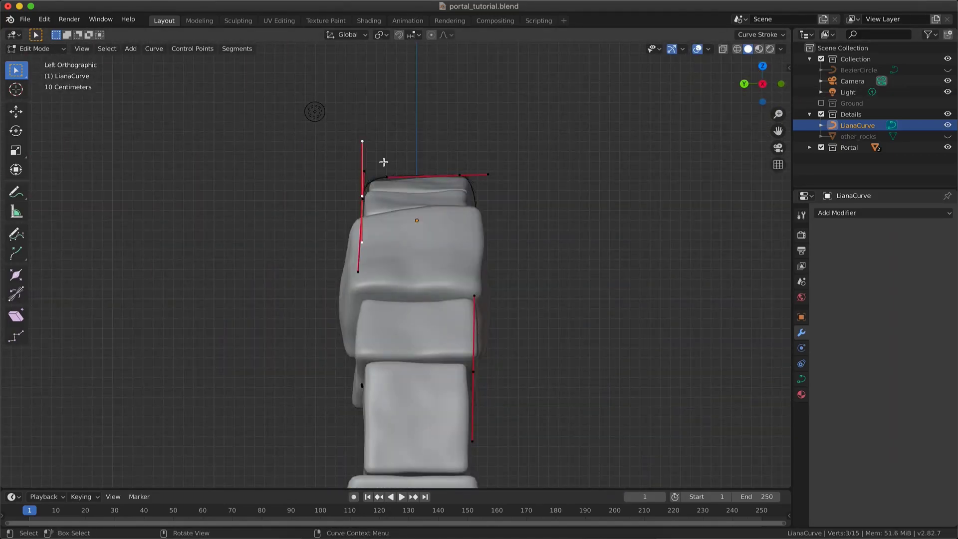
In left side view, extrude the curve across the neighbouring stone to its front edge and lower the control point behind it
{"action": "left_click", "coordinate": [490, 142]}
{"action": "middle_click_drag", "start_coordinate": [490, 142], "coordinate": [491, 187]}
{"action": "left_click", "coordinate": [358, 205]}
{"action": "key", "text": "ctrl+KP_3"}
{"action": "key", "text": "g"}
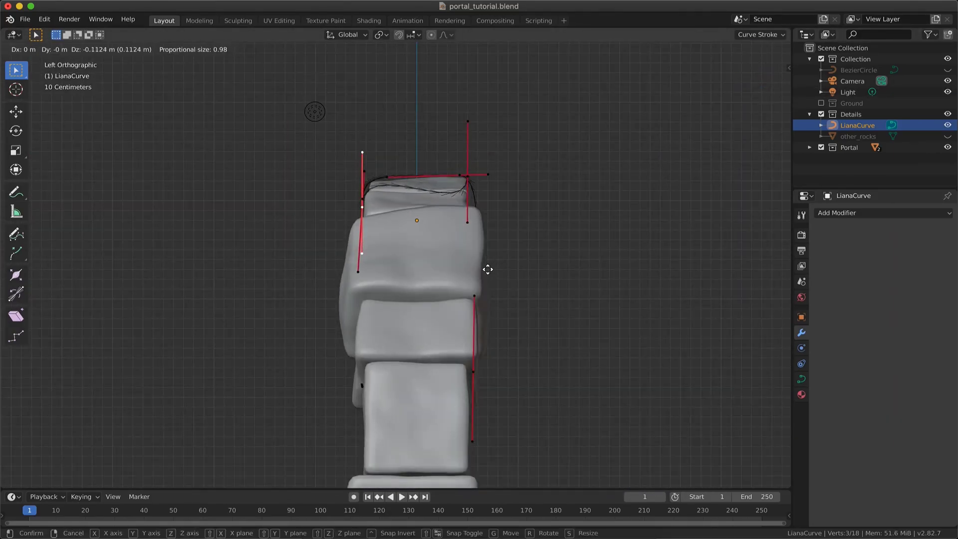
{"action": "left_click", "coordinate": [620, 262]}
{"action": "key", "text": "g"}
{"action": "left_click", "coordinate": [575, 275]}
In top view, rotate the last control point diagonally and position it in the middle of the neighbouring stone's top face
{"action": "middle_click_drag", "start_coordinate": [575, 274], "coordinate": [634, 287]}
{"action": "left_click", "coordinate": [451, 139]}
{"action": "left_click", "coordinate": [763, 86]}
{"action": "left_click", "coordinate": [763, 87]}
{"action": "left_click", "coordinate": [763, 87]}
{"action": "left_click", "coordinate": [509, 197]}
{"action": "middle_click_drag", "start_coordinate": [509, 197], "coordinate": [559, 264]}
{"action": "left_click", "coordinate": [475, 254]}
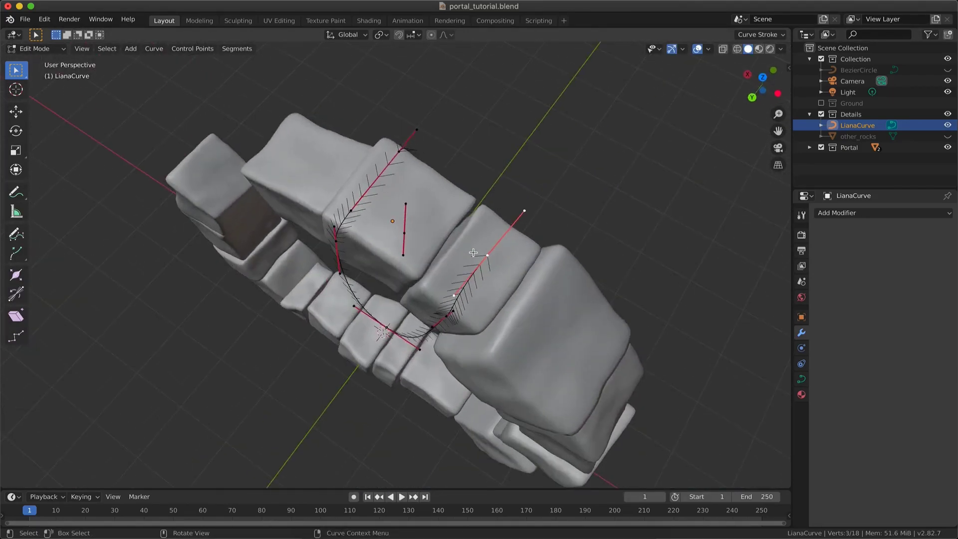
{"action": "key", "text": "KP_7"}
{"action": "key", "text": "r"}
{"action": "left_click", "coordinate": [348, 338]}
{"action": "left_click", "coordinate": [349, 338]}
{"action": "key", "text": "g"}
{"action": "left_click", "coordinate": [366, 322]}
{"action": "left_click", "coordinate": [321, 289]}
Extrude a control point onto the top stone, rotate it, and fit it to the stone's upper surface in front view
{"action": "key", "text": "e"}
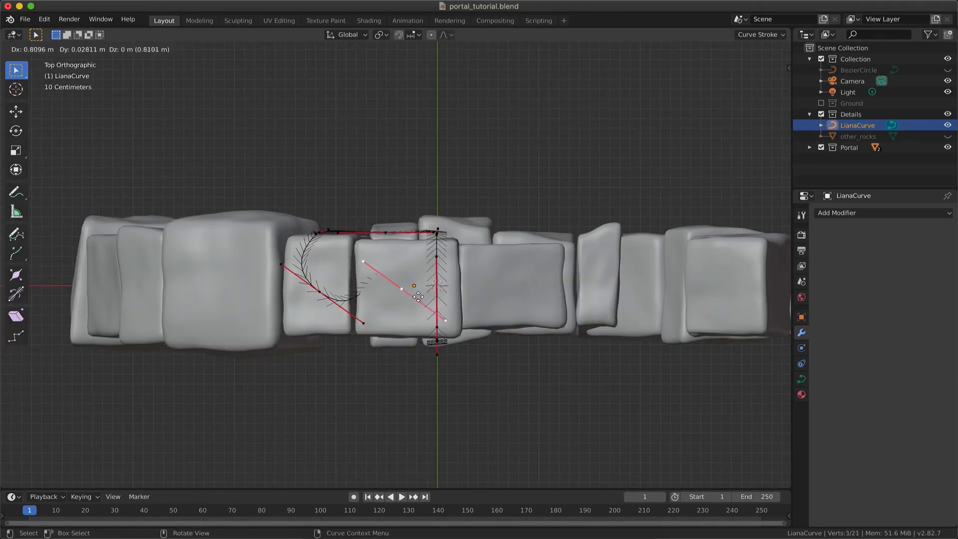
{"action": "left_click", "coordinate": [405, 284]}
{"action": "key", "text": "r"}
{"action": "left_click", "coordinate": [413, 152]}
{"action": "middle_click_drag", "start_coordinate": [413, 152], "coordinate": [505, 474]}
{"action": "key", "text": "KP_1"}
{"action": "key", "text": "g"}
{"action": "left_click", "coordinate": [443, 110]}
{"action": "key", "text": "r"}
{"action": "left_click", "coordinate": [445, 118]}
In back view, reposition the curve's control points so the liana follows the upper edge of the arch stones
{"action": "left_click", "coordinate": [520, 212]}
{"action": "key", "text": "ctrl+KP_1"}
{"action": "key", "text": "g"}
{"action": "left_click", "coordinate": [562, 188]}
{"action": "middle_click_drag", "start_coordinate": [562, 188], "coordinate": [574, 320]}
{"action": "left_click", "coordinate": [509, 203]}
{"action": "key", "text": "g"}
{"action": "left_click", "coordinate": [546, 229]}
In top view, rotate and shift the selected control point to smooth the liana's bend over the stones
{"action": "left_click", "coordinate": [761, 73]}
{"action": "key", "text": "r"}
{"action": "left_click", "coordinate": [381, 270]}
{"action": "key", "text": "g"}
{"action": "left_click", "coordinate": [397, 265]}
In top view, extrude another control point over the arch, rotate it, and adjust its tilt and Z height in front view
{"action": "middle_click_drag", "start_coordinate": [396, 266], "coordinate": [509, 235]}
{"action": "key", "text": "KP_7"}
{"action": "key", "text": "e"}
{"action": "left_click", "coordinate": [448, 236]}
{"action": "key", "text": "r"}
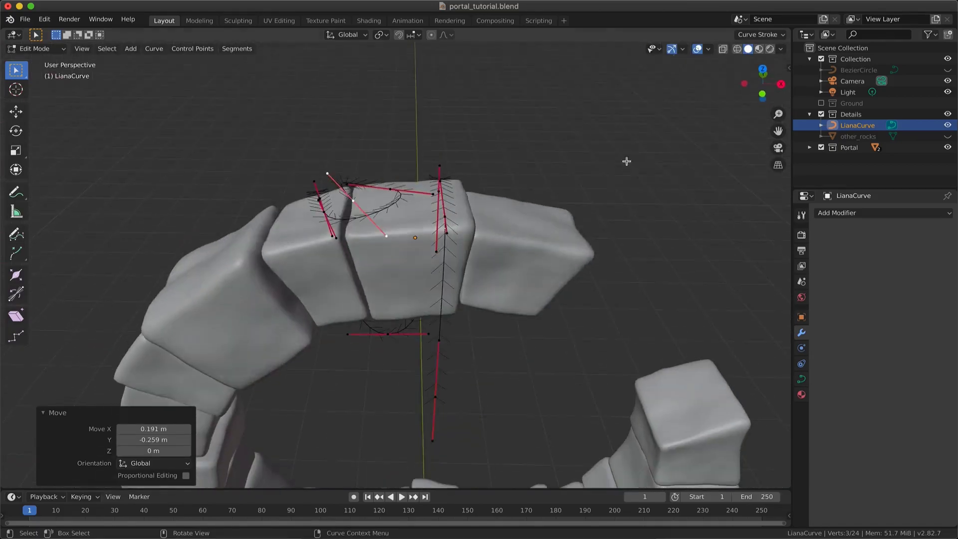
{"action": "key", "text": "KP_1"}
{"action": "key", "text": "r"}
{"action": "left_click", "coordinate": [434, 62]}
{"action": "key", "text": "g"}
{"action": "key", "text": "z"}
{"action": "left_click", "coordinate": [434, 67]}
Nudge another of the curve's control points slightly so the liana sits against the stone
{"action": "middle_click_drag", "start_coordinate": [434, 67], "coordinate": [434, 68]}
{"action": "left_click", "coordinate": [473, 200]}
{"action": "middle_click_drag", "start_coordinate": [473, 199], "coordinate": [474, 201]}
{"action": "key", "text": "g"}
{"action": "left_click", "coordinate": [476, 206]}
{"action": "left_click", "coordinate": [535, 169]}
{"action": "middle_click_drag", "start_coordinate": [534, 169], "coordinate": [508, 245]}
In front view, move the hanging end's three control points across onto the last top stone and reposition the loop's lowest point
{"action": "key", "text": "Tab"}
{"action": "key", "text": "Tab"}
{"action": "left_click", "coordinate": [427, 184], "text": "shift"}
{"action": "left_click", "coordinate": [430, 156], "text": "shift"}
{"action": "key", "text": "KP_1"}
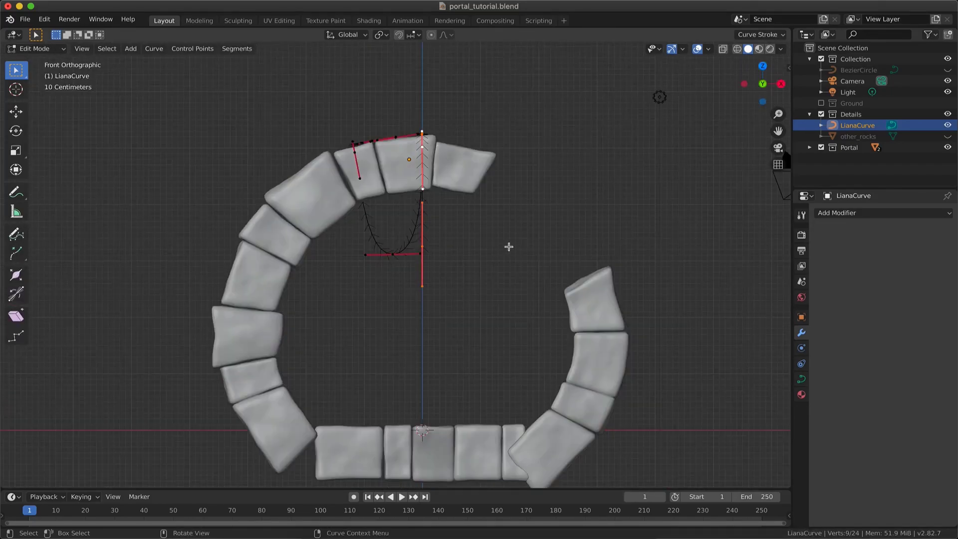
{"action": "left_click", "coordinate": [537, 254]}
{"action": "left_click", "coordinate": [393, 255]}
{"action": "key", "text": "g"}
{"action": "left_click", "coordinate": [395, 254]}
Extend the control point selection by one and shift the selected points in side view to align the hanging liana with the arch
{"action": "middle_click_drag", "start_coordinate": [395, 254], "coordinate": [279, 257]}
{"action": "left_click", "coordinate": [355, 270], "text": "shift"}
{"action": "key", "text": "KP_3"}
{"action": "key", "text": "g"}
{"action": "left_click", "coordinate": [500, 222]}
{"action": "middle_click_drag", "start_coordinate": [474, 214], "coordinate": [507, 223]}
Adjust single points of the curve in side and back view so the liana bends over the last top stone
{"action": "left_click", "coordinate": [483, 175]}
{"action": "key", "text": "KP_3"}
{"action": "key", "text": "g"}
{"action": "left_click", "coordinate": [475, 177]}
{"action": "middle_click_drag", "start_coordinate": [476, 178], "coordinate": [349, 215]}
{"action": "left_click", "coordinate": [341, 207]}
{"action": "key", "text": "ctrl+KP_1"}
{"action": "key", "text": "g"}
{"action": "left_click", "coordinate": [582, 214]}
{"action": "key", "text": "Tab"}
Raise the coil's control point on top of the arch by about 0.029 m along Z
{"action": "middle_click_drag", "start_coordinate": [581, 214], "coordinate": [394, 173]}
{"action": "key", "text": "Tab"}
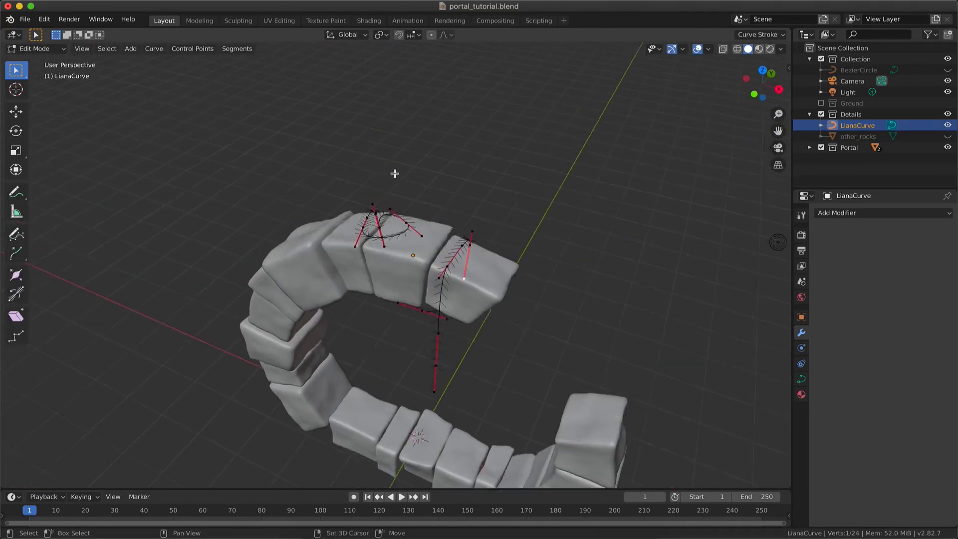
{"action": "scroll", "coordinate": [395, 173], "scroll_direction": "up", "scroll_amount": 10}
{"action": "scroll", "coordinate": [395, 173], "scroll_direction": "down", "scroll_amount": 10}
{"action": "left_click", "coordinate": [576, 162]}
{"action": "key", "text": "g"}
{"action": "key", "text": "z"}
{"action": "middle_click_drag", "start_coordinate": [577, 162], "coordinate": [612, 163]}
{"action": "left_click", "coordinate": [611, 163]}
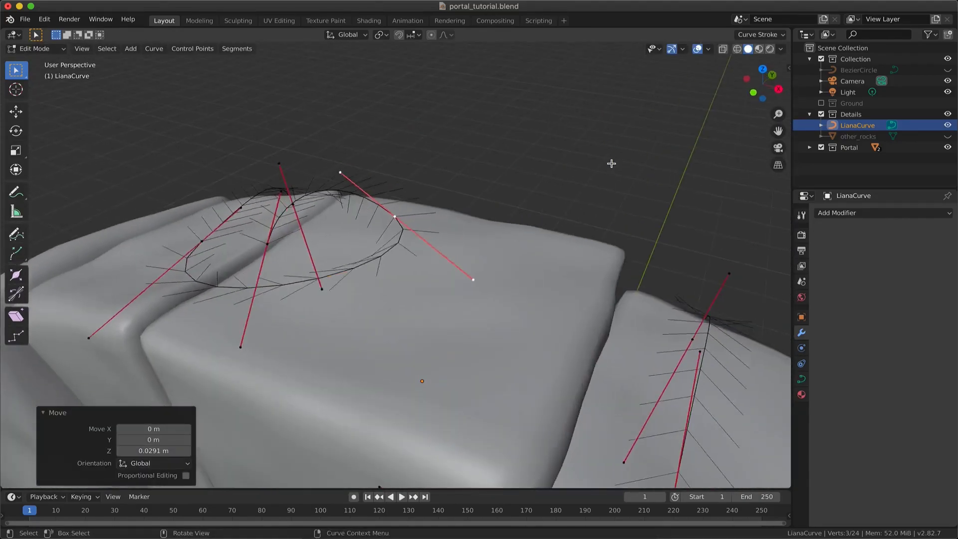
Convert LianaCurve to a mesh while keeping the original, hide the curve, and rename the new mesh liana
{"action": "scroll", "coordinate": [612, 163], "scroll_direction": "down", "scroll_amount": 5}
{"action": "key", "text": "Tab"}
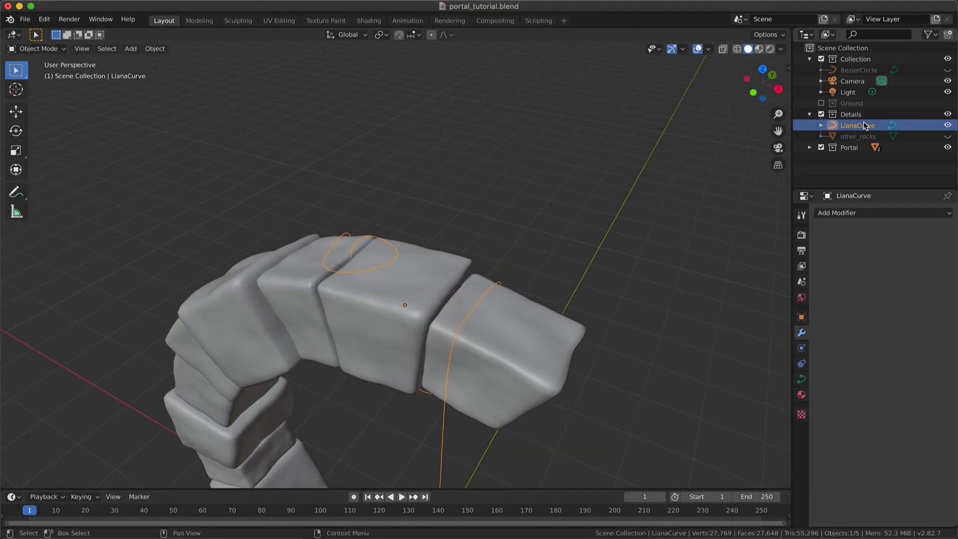
{"action": "right_click", "coordinate": [374, 275]}
{"action": "key", "text": "Escape"}
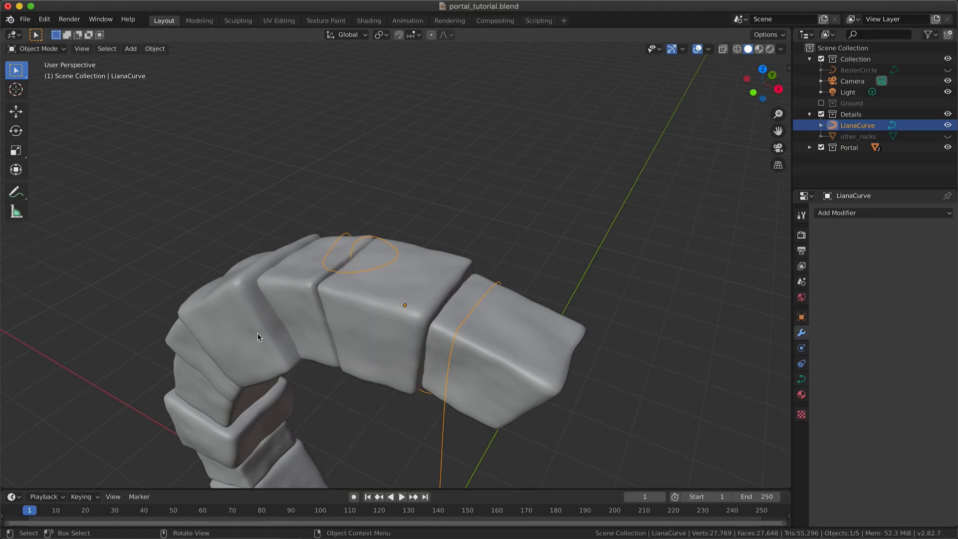
{"action": "left_click", "coordinate": [154, 49]}
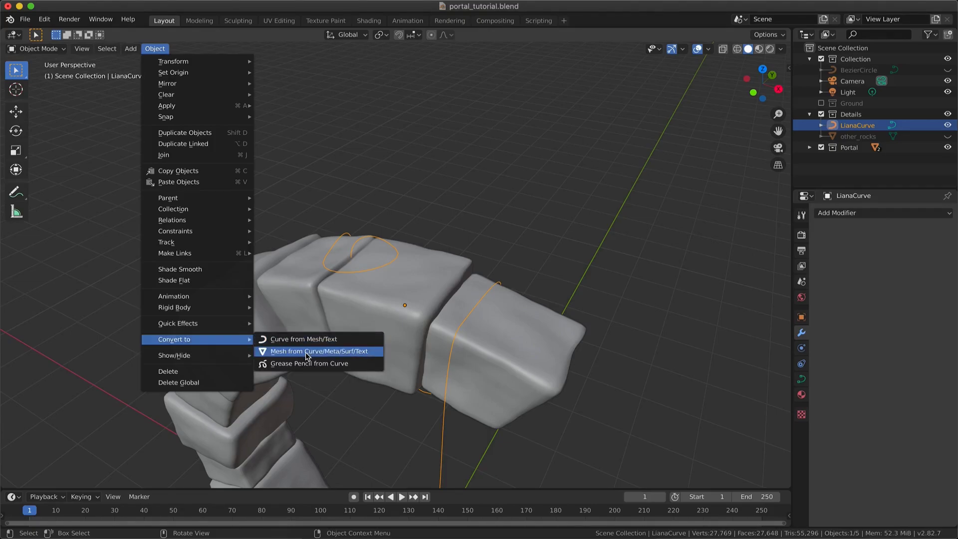
{"action": "left_click", "coordinate": [307, 352]}
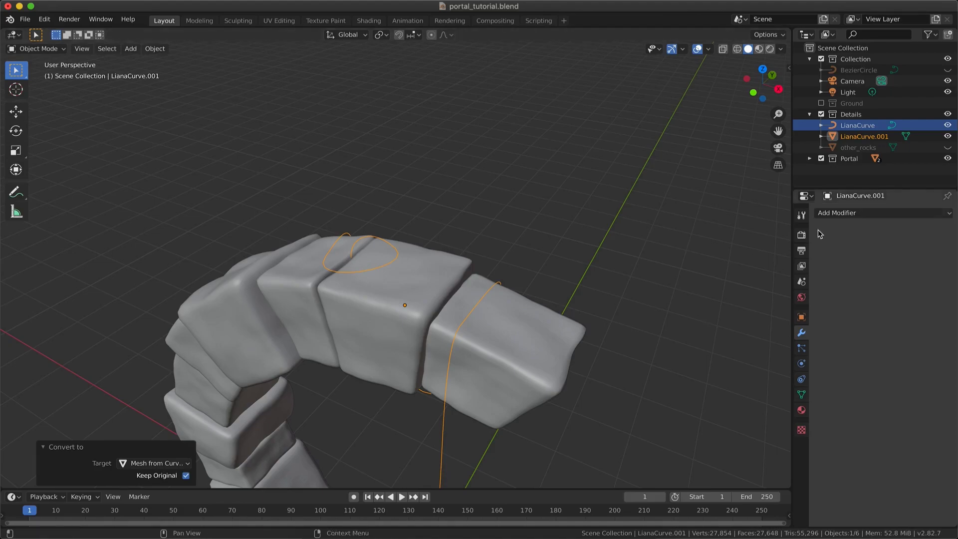
{"action": "left_click", "coordinate": [865, 138]}
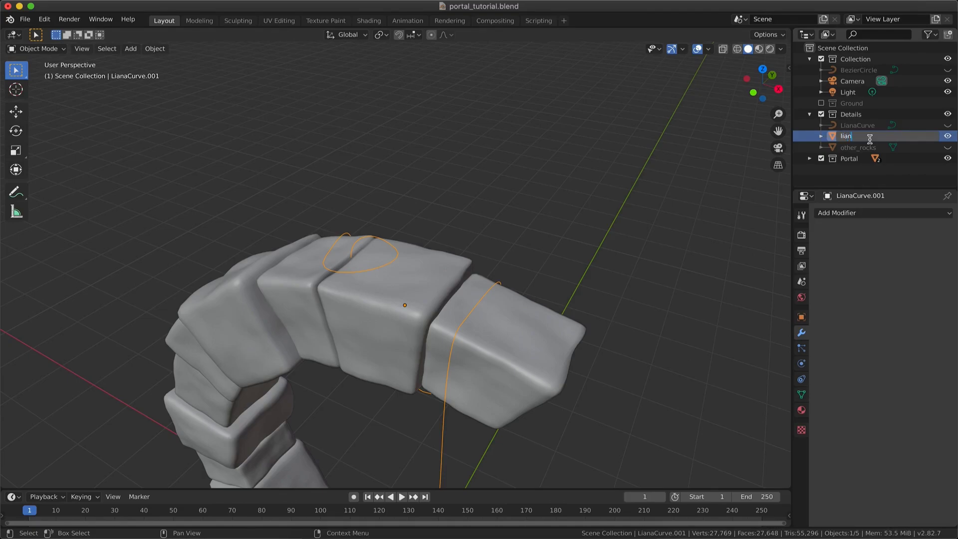
Add a Skin modifier to the liana mesh
{"action": "scroll", "coordinate": [469, 280], "scroll_direction": "down", "scroll_amount": 5}
{"action": "middle_click_drag", "start_coordinate": [468, 280], "coordinate": [467, 278]}
{"action": "key", "text": "Tab"}
{"action": "key", "text": "Tab"}
{"action": "left_click", "coordinate": [859, 213]}
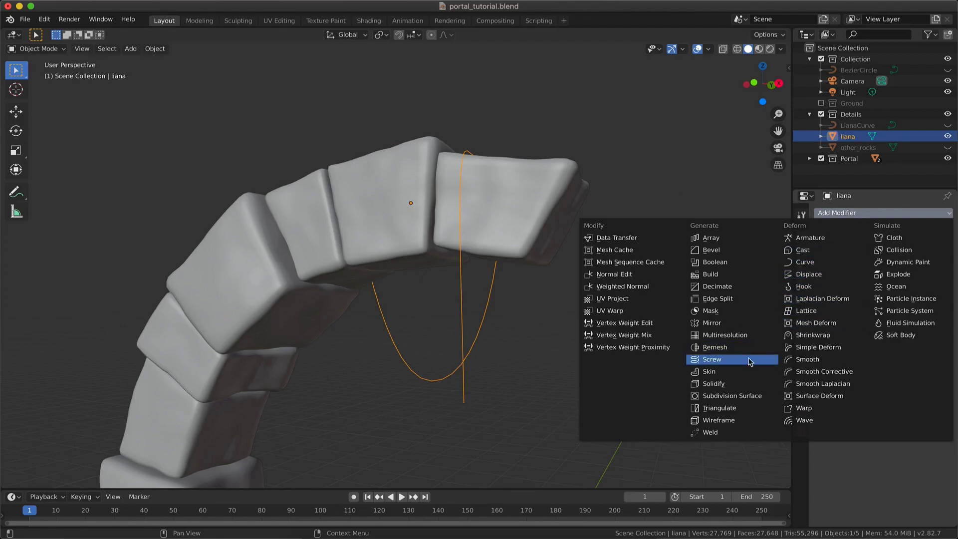
{"action": "left_click", "coordinate": [730, 371]}
{"action": "middle_click_drag", "start_coordinate": [602, 323], "coordinate": [603, 322]}
Add a Subdivision Surface modifier to the liana with 3 viewport subdivisions
{"action": "left_click", "coordinate": [845, 213]}
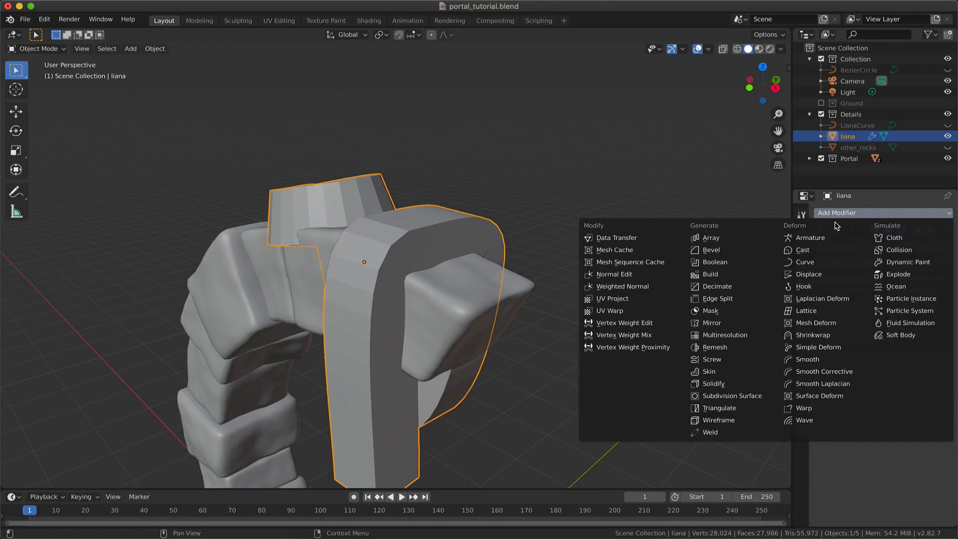
{"action": "left_click", "coordinate": [739, 394]}
{"action": "left_click", "coordinate": [876, 429]}
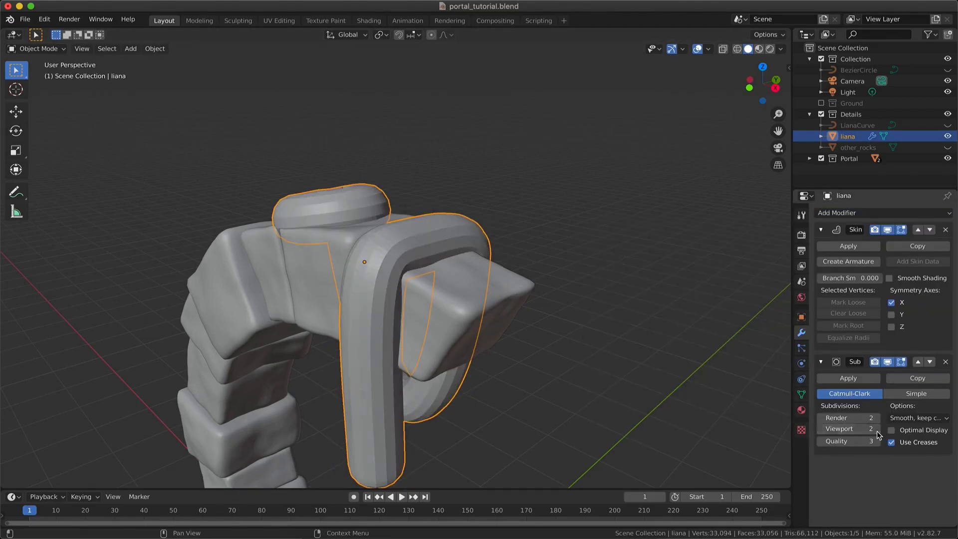
{"action": "left_click", "coordinate": [876, 429]}
{"action": "middle_click_drag", "start_coordinate": [493, 331], "coordinate": [492, 330]}
Exclude the Portal collection from view and scale the skin of all the liana's vertices to 0.429 in Edit Mode wireframe
{"action": "key", "text": "Tab"}
{"action": "key", "text": "Tab"}
{"action": "key", "text": "Tab"}
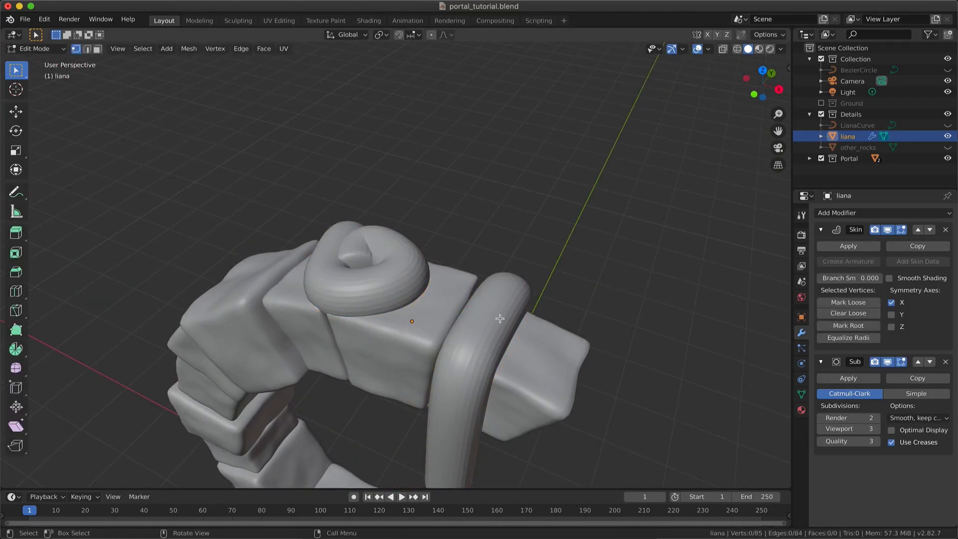
{"action": "key", "text": "shift+z"}
{"action": "scroll", "coordinate": [500, 319], "scroll_direction": "down", "scroll_amount": 5}
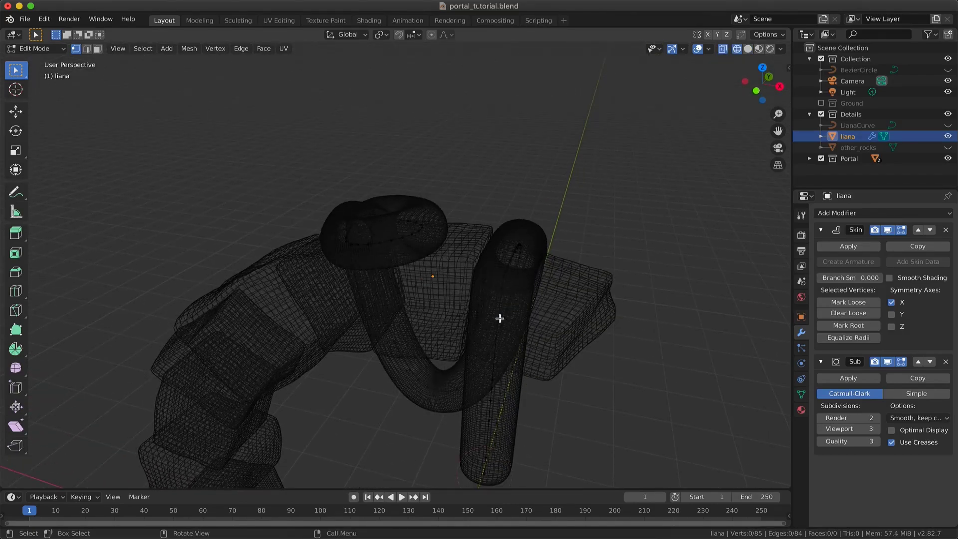
{"action": "left_click", "coordinate": [821, 158]}
{"action": "scroll", "coordinate": [488, 367], "scroll_direction": "down", "scroll_amount": 4}
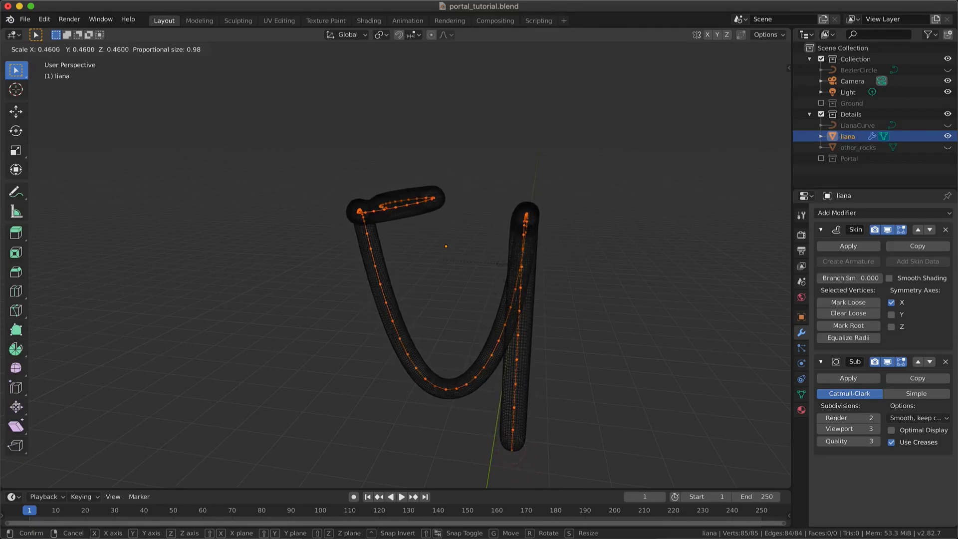
{"action": "left_click", "coordinate": [499, 264]}
In solid shading, thin the whole liana again with a skin resize of 0.474
{"action": "key", "text": "shift+z"}
{"action": "scroll", "coordinate": [502, 264], "scroll_direction": "up", "scroll_amount": 5}
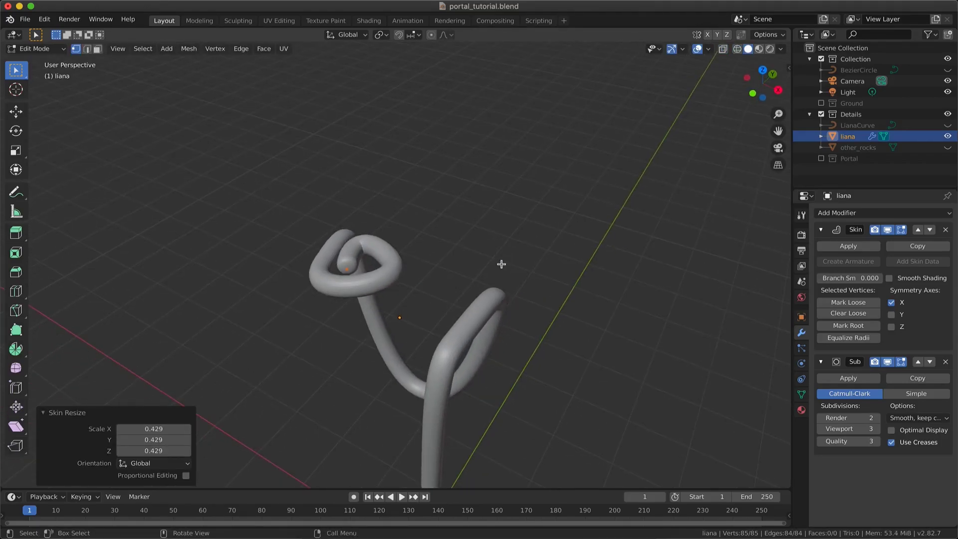
{"action": "key", "text": "ctrl+a"}
{"action": "left_click", "coordinate": [456, 292]}
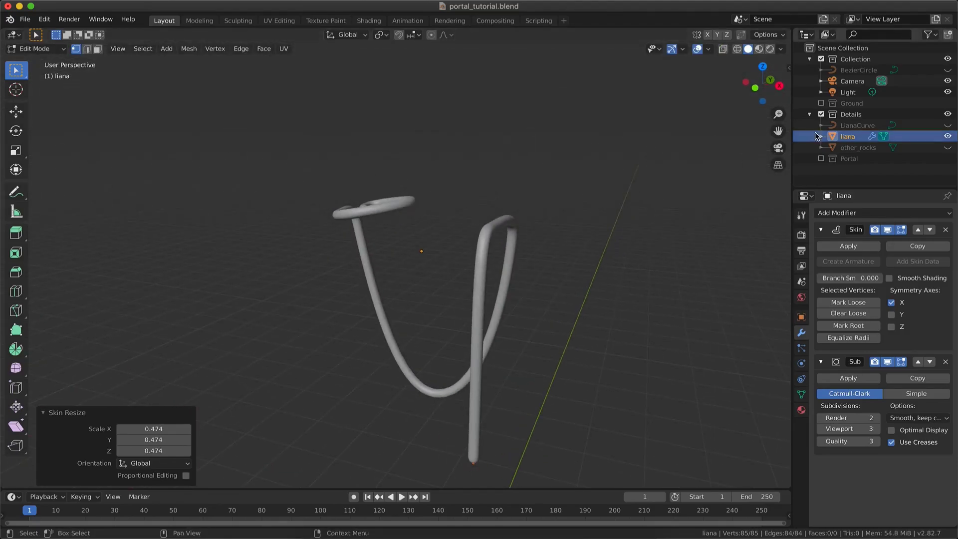
Show the Portal collection again and taper the hanging tip by resizing the skin at its three lowest vertices in wireframe
{"action": "left_click", "coordinate": [820, 159]}
{"action": "middle_click_drag", "start_coordinate": [649, 185], "coordinate": [601, 212]}
{"action": "key", "text": "shift+z"}
{"action": "middle_click_drag", "start_coordinate": [370, 372], "coordinate": [413, 351]}
{"action": "left_click", "coordinate": [439, 393]}
{"action": "key", "text": "ctrl+a"}
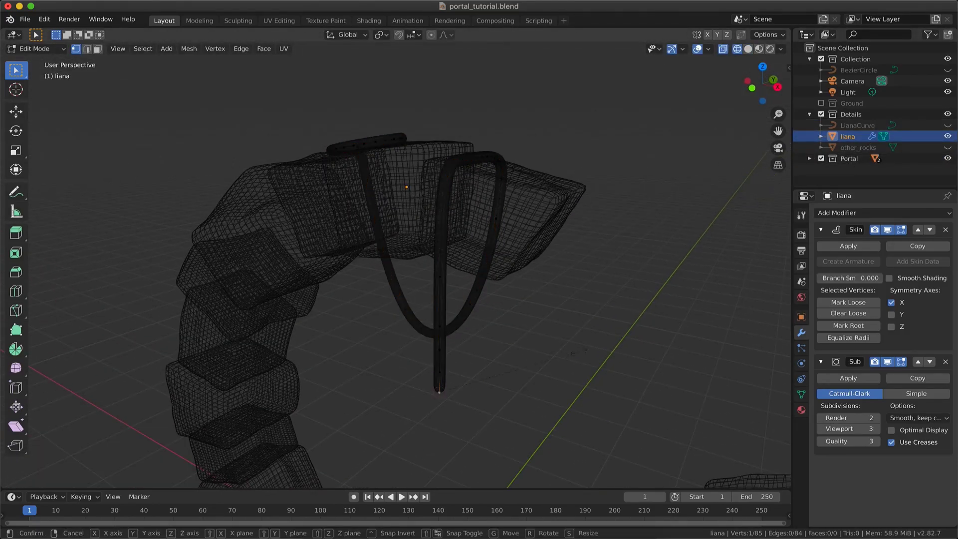
{"action": "left_click", "coordinate": [537, 374]}
{"action": "left_click", "coordinate": [439, 372]}
{"action": "key", "text": "ctrl+a"}
{"action": "left_click", "coordinate": [534, 339]}
{"action": "left_click", "coordinate": [440, 349]}
{"action": "key", "text": "ctrl+a"}
{"action": "left_click", "coordinate": [519, 334]}
Continue the taper up the hanging end by reducing the skin radius vertex by vertex
{"action": "middle_click_drag", "start_coordinate": [460, 331], "coordinate": [601, 340]}
{"action": "left_click", "coordinate": [596, 335]}
{"action": "left_click", "coordinate": [524, 317]}
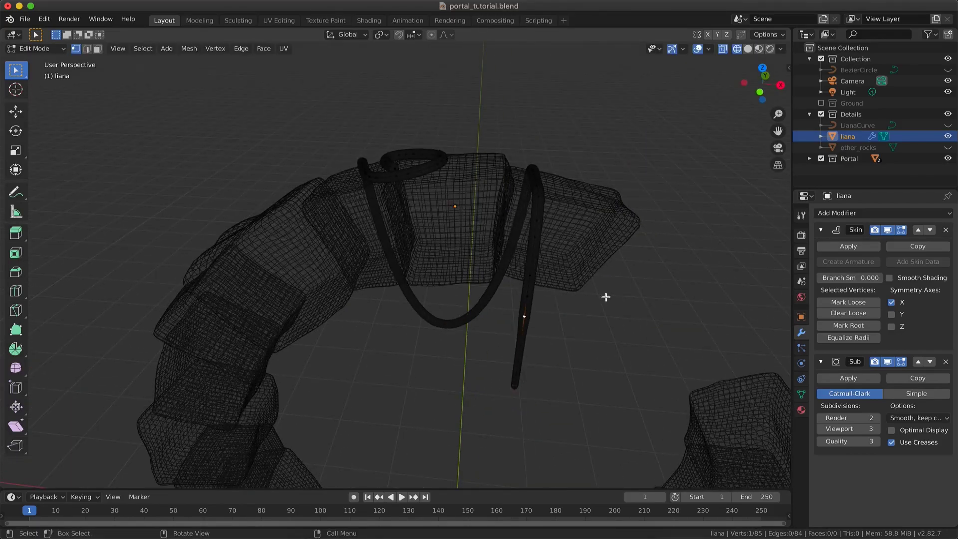
{"action": "key", "text": "ctrl+a"}
{"action": "left_click", "coordinate": [527, 296]}
{"action": "key", "text": "ctrl+a"}
{"action": "left_click", "coordinate": [530, 275]}
{"action": "key", "text": "ctrl+a"}
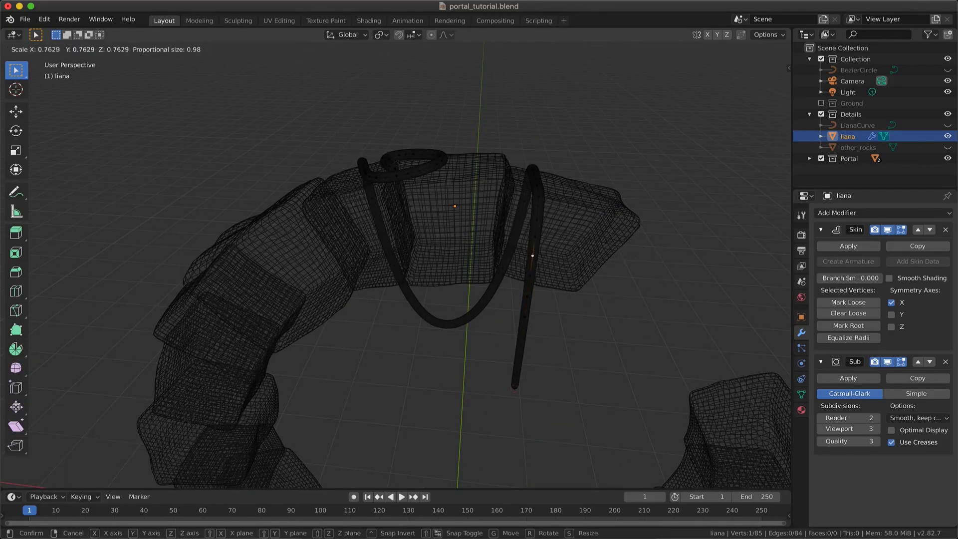
{"action": "left_click", "coordinate": [666, 216]}
Vary the liana's thickness by resizing the skin at three more individual vertices
{"action": "key", "text": "shift+z"}
{"action": "middle_click_drag", "start_coordinate": [612, 191], "coordinate": [480, 261]}
{"action": "key", "text": "shift+z"}
{"action": "left_click", "coordinate": [463, 260]}
{"action": "key", "text": "ctrl+a"}
{"action": "left_click", "coordinate": [601, 244]}
{"action": "left_click", "coordinate": [468, 250]}
{"action": "key", "text": "ctrl+a"}
{"action": "left_click", "coordinate": [572, 231]}
{"action": "middle_click_drag", "start_coordinate": [572, 227], "coordinate": [545, 244]}
{"action": "left_click", "coordinate": [437, 292]}
{"action": "key", "text": "ctrl+a"}
{"action": "left_click", "coordinate": [559, 288]}
Select all of the liana's vertices, adjust their overall skin thickness in solid shading, and return to Object Mode
{"action": "key", "text": "a"}
{"action": "key", "text": "shift+z"}
{"action": "middle_click_drag", "start_coordinate": [597, 300], "coordinate": [540, 318]}
{"action": "left_click", "coordinate": [633, 224]}
{"action": "middle_click_drag", "start_coordinate": [633, 225], "coordinate": [632, 230]}
{"action": "key", "text": "Tab"}
{"action": "key", "text": "Tab"}
{"action": "scroll", "coordinate": [632, 229], "scroll_direction": "down", "scroll_amount": 4}
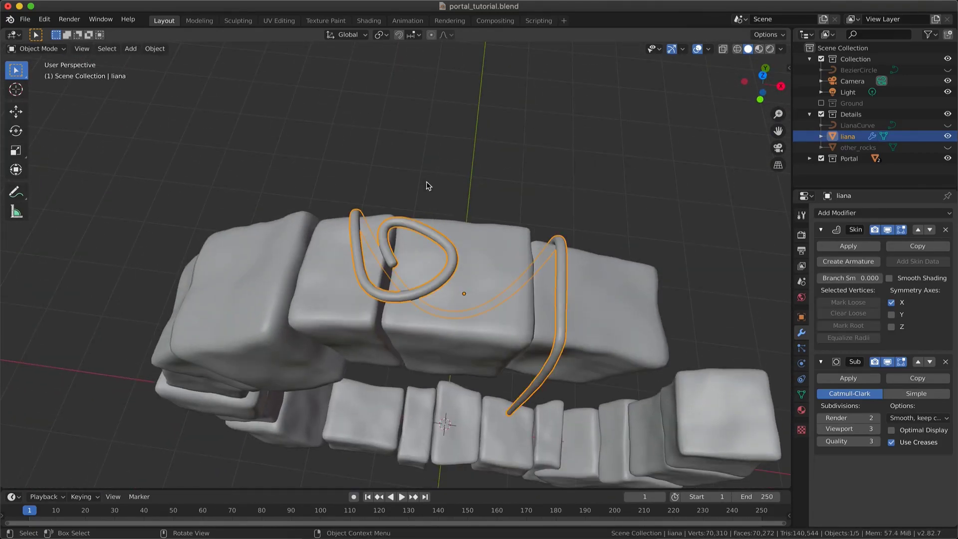
Extend the inner end of the liana's coil by extruding new vertices horizontally from its end vertex in wireframe
{"action": "key", "text": "Tab"}
{"action": "key", "text": "shift+z"}
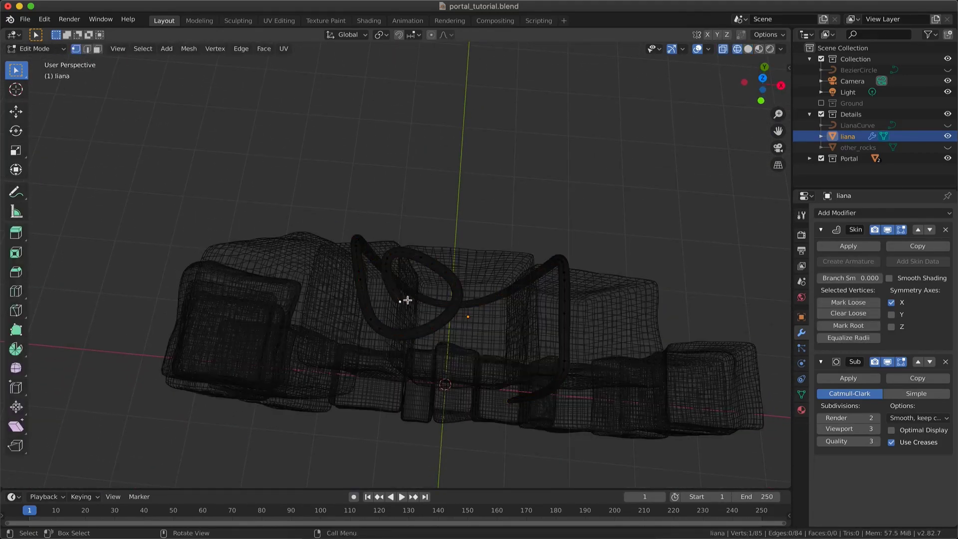
{"action": "key", "text": "KP_7"}
{"action": "key", "text": "e"}
{"action": "left_click", "coordinate": [512, 363]}
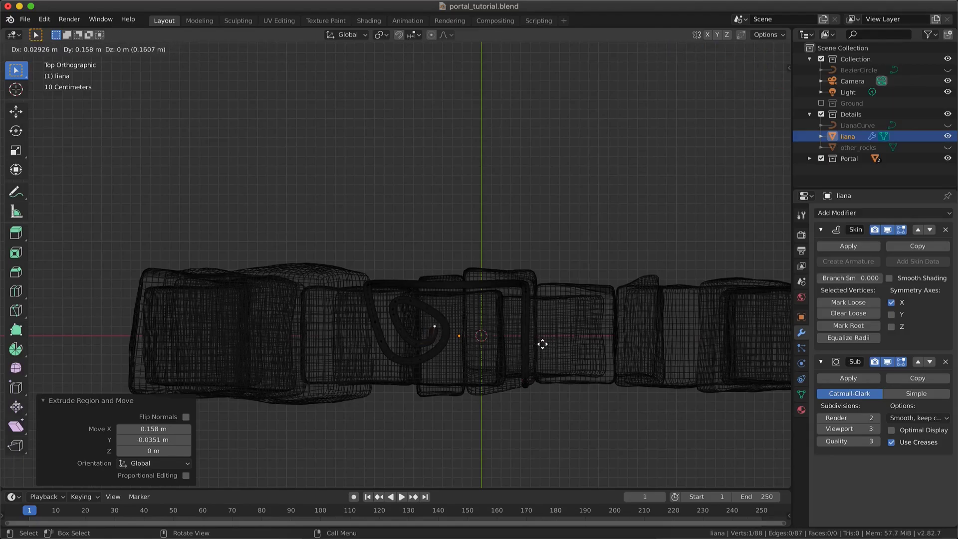
{"action": "left_click", "coordinate": [529, 336]}
Adjust the height of the newly extruded coil end by moving its vertex along the Z axis
{"action": "mouse_move", "coordinate": [529, 379]}
{"action": "middle_mouse_down"}
{"action": "mouse_move", "coordinate": [531, 334]}
{"action": "mouse_move", "coordinate": [429, 269]}
{"action": "middle_mouse_up"}
{"action": "key", "text": "shift+z"}
{"action": "key", "text": "shift+z"}
{"action": "left_click", "coordinate": [761, 94]}
{"action": "mouse_move", "coordinate": [447, 190]}
{"action": "middle_mouse_down", "text": "shift"}
{"action": "mouse_move", "coordinate": [456, 255]}
{"action": "mouse_move", "coordinate": [427, 357]}
{"action": "middle_mouse_up", "text": "shift"}
{"action": "scroll", "coordinate": [455, 255], "scroll_direction": "up", "scroll_amount": 6}
{"action": "key", "text": "g"}
{"action": "key", "text": "z"}
{"action": "left_click", "coordinate": [500, 265]}
{"action": "middle_click_drag", "start_coordinate": [500, 265], "coordinate": [510, 310]}
{"action": "left_click", "coordinate": [533, 369]}
Check the coil against the stones in solid shading and fine-tune the same vertex's position along Z
{"action": "key", "text": "shift+z"}
{"action": "key", "text": "g"}
{"action": "key", "text": "z"}
{"action": "middle_click_drag", "start_coordinate": [534, 369], "coordinate": [536, 351]}
{"action": "left_click", "coordinate": [539, 339]}
{"action": "key", "text": "shift+z"}
Select another liana vertex, shift it along the Z axis to fit the stone surface, and return to Object Mode
{"action": "left_click", "coordinate": [503, 419]}
{"action": "left_click", "coordinate": [518, 401]}
{"action": "middle_click_drag", "start_coordinate": [518, 400], "coordinate": [430, 366]}
{"action": "key", "text": "shift+z"}
{"action": "key", "text": "shift+z"}
{"action": "key", "text": "g"}
{"action": "key", "text": "z"}
{"action": "middle_click_drag", "start_coordinate": [332, 376], "coordinate": [332, 371]}
{"action": "left_click", "coordinate": [332, 369]}
{"action": "key", "text": "shift+z"}
{"action": "key", "text": "shift+z"}
{"action": "scroll", "coordinate": [402, 344], "scroll_direction": "down", "scroll_amount": 6}
{"action": "key", "text": "Tab"}
Enable Smooth Shading in the liana's Skin modifier and deselect the object
{"action": "left_click", "coordinate": [889, 278]}
{"action": "left_click", "coordinate": [590, 299]}
{"action": "middle_click_drag", "start_coordinate": [590, 299], "coordinate": [590, 300]}
{"action": "scroll", "coordinate": [589, 299], "scroll_direction": "down", "scroll_amount": 5}
{"action": "scroll", "coordinate": [589, 304], "scroll_direction": "down", "scroll_amount": 3}
Show the Ground collection and the other_rocks object again alongside the portal
{"action": "left_click", "coordinate": [820, 103]}
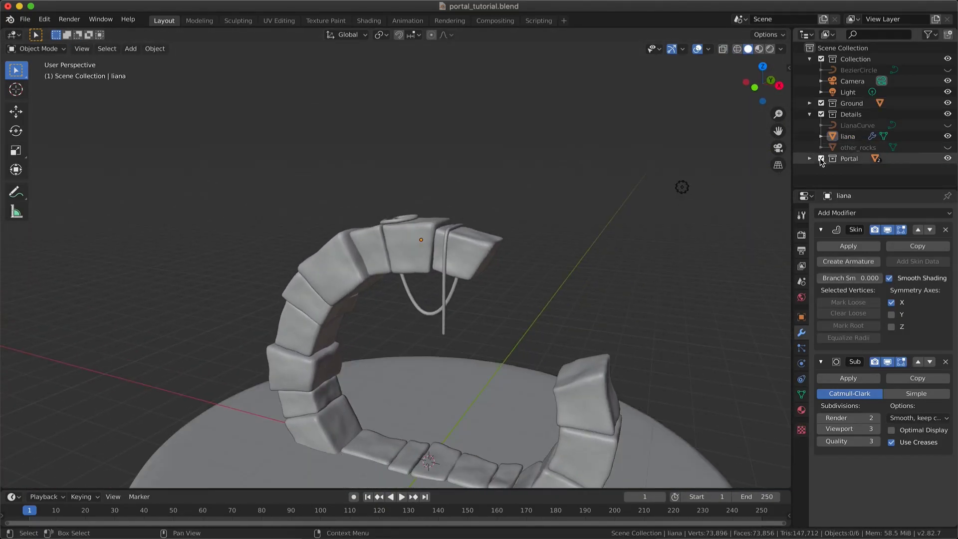
{"action": "left_click", "coordinate": [948, 147]}
{"action": "scroll", "coordinate": [545, 203], "scroll_direction": "down", "scroll_amount": 3}
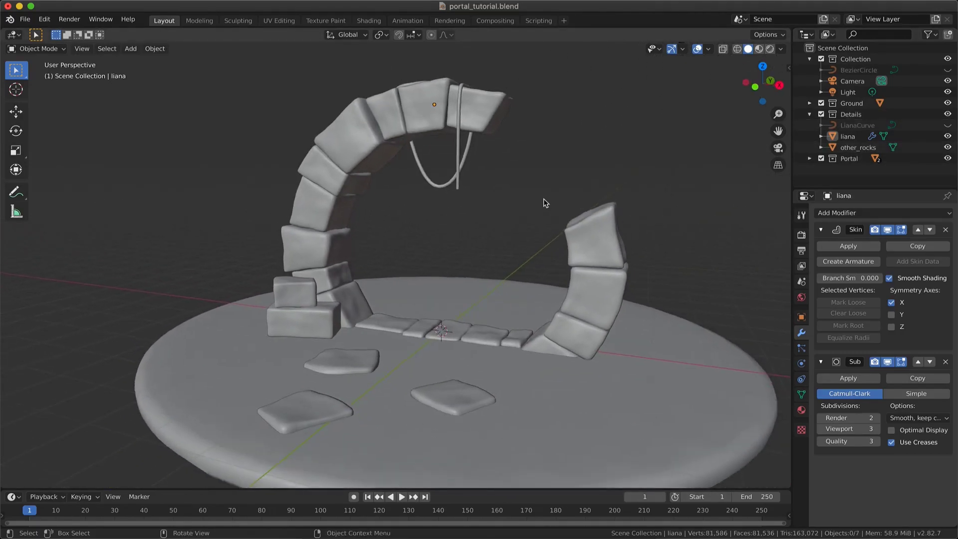
{"action": "middle_click_drag", "start_coordinate": [545, 203], "coordinate": [576, 208]}
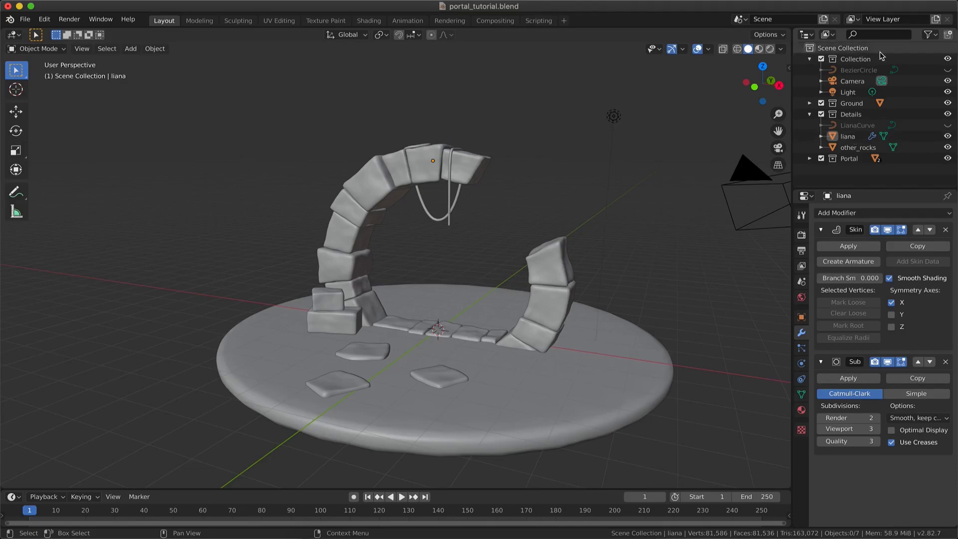
Rename the BezierCircle object as portalCircle
{"action": "double_click", "coordinate": [856, 70]}
{"action": "type", "text": "portalCircle"}
{"action": "key", "text": "Return"}
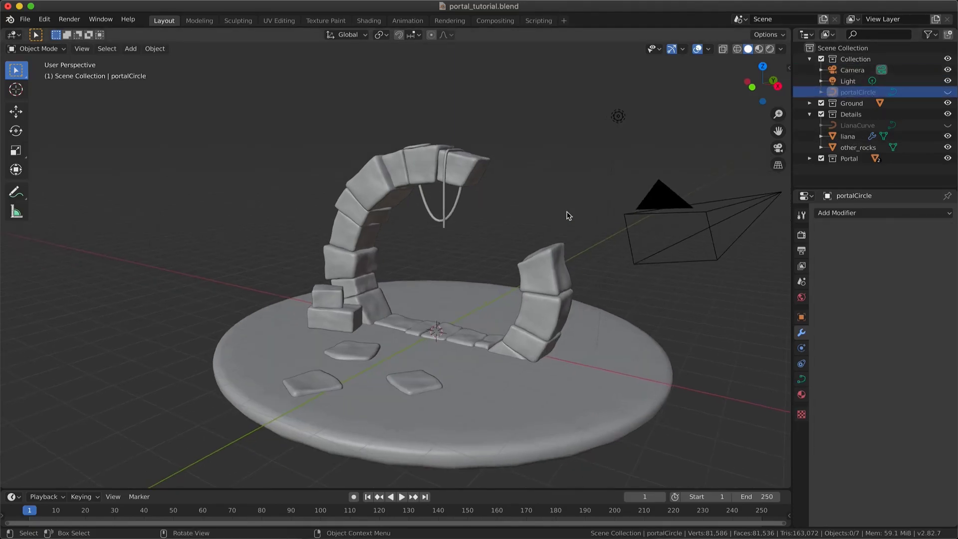